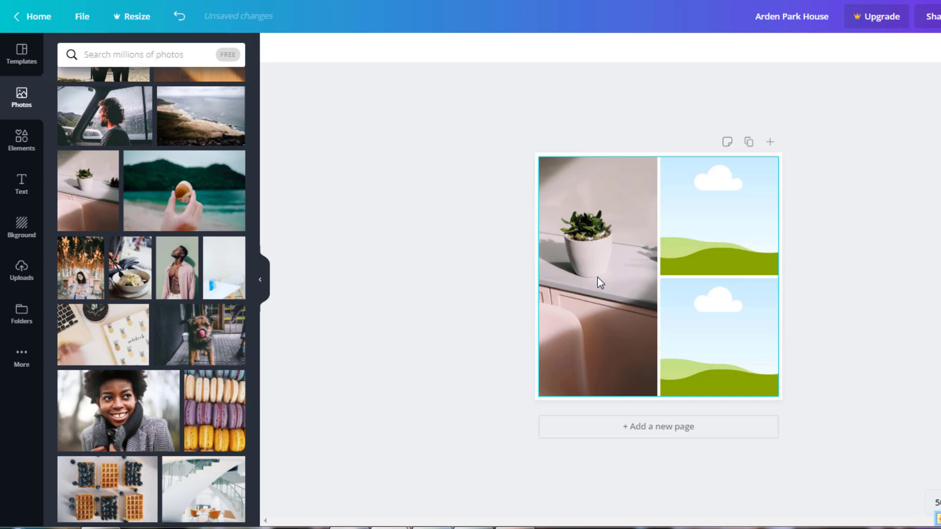
# Reposition the potted plant photo within the grid's tall left cell, shifting it slightly to the left
pyautogui.doubleClick(599, 279)
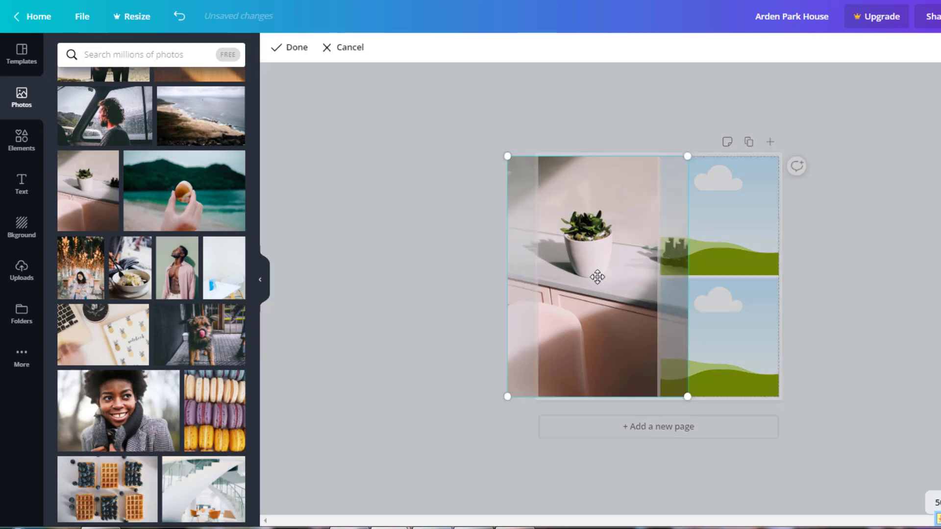
pyautogui.moveTo(597, 278); pyautogui.dragTo(580, 271)
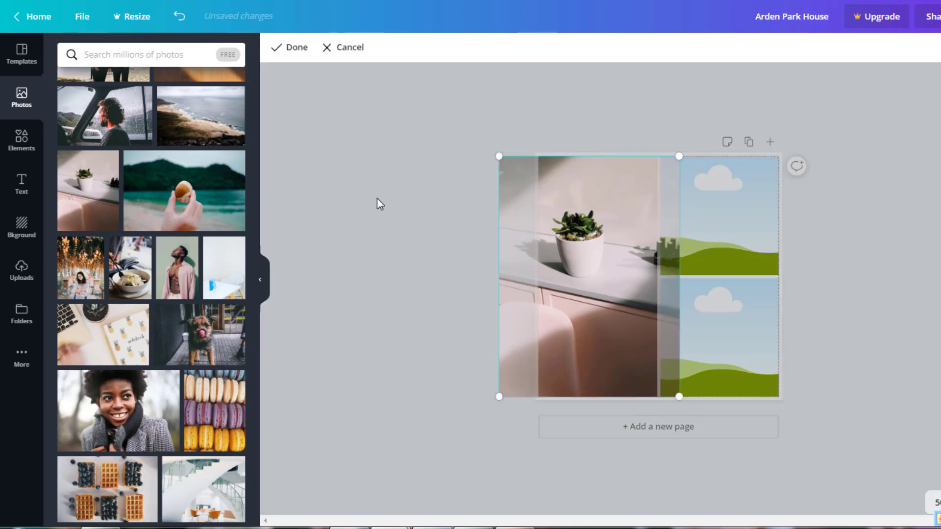
pyautogui.click(378, 200)
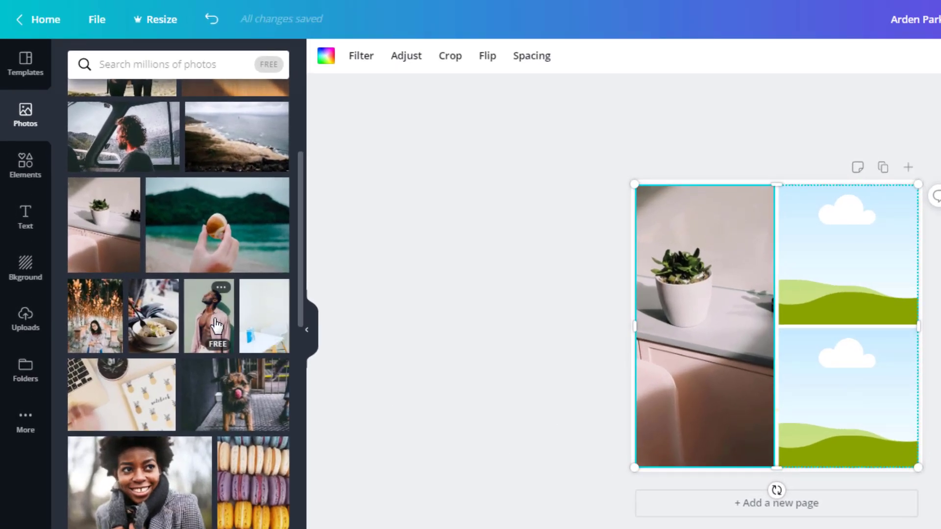
# Place the photo of the man in the pink shirt in the grid's upper-right cell and shift it down to show his whole head
pyautogui.moveTo(214, 324); pyautogui.dragTo(855, 258)
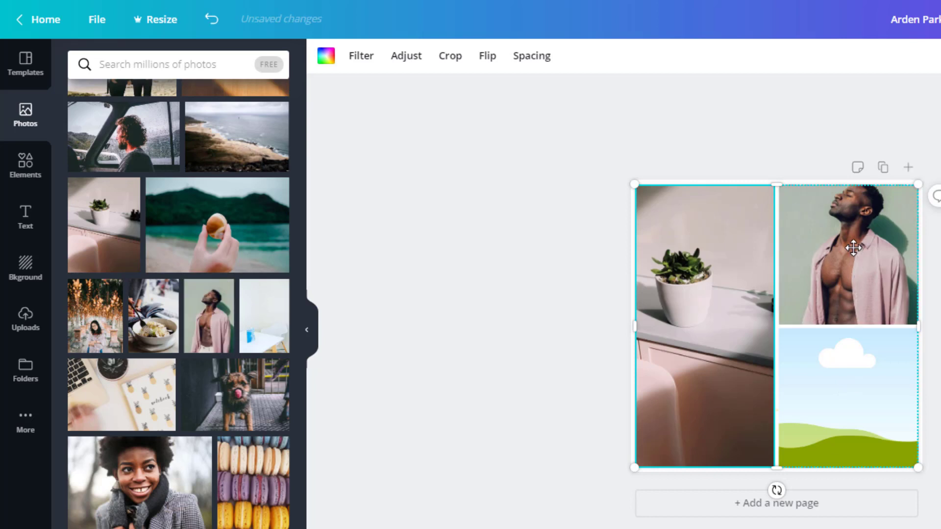
pyautogui.doubleClick(854, 248)
pyautogui.moveTo(855, 255); pyautogui.dragTo(856, 263)
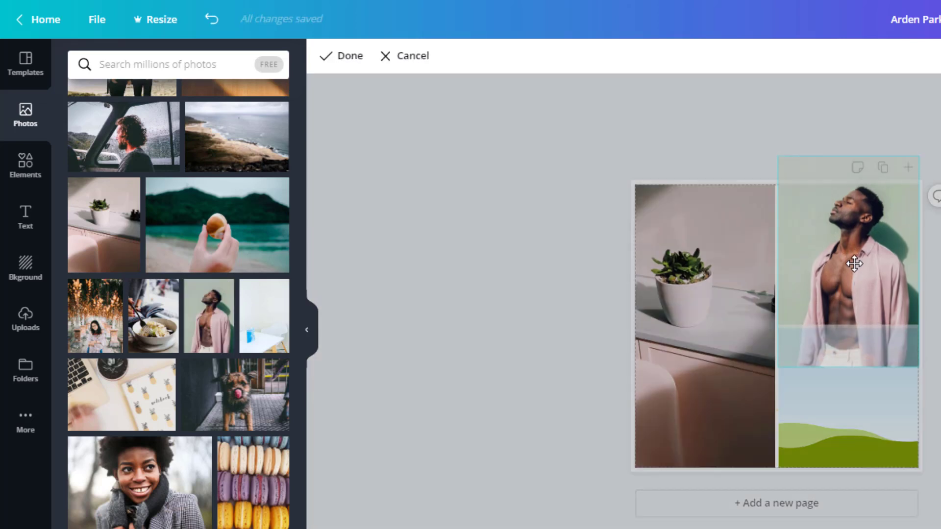
pyautogui.press('Return')
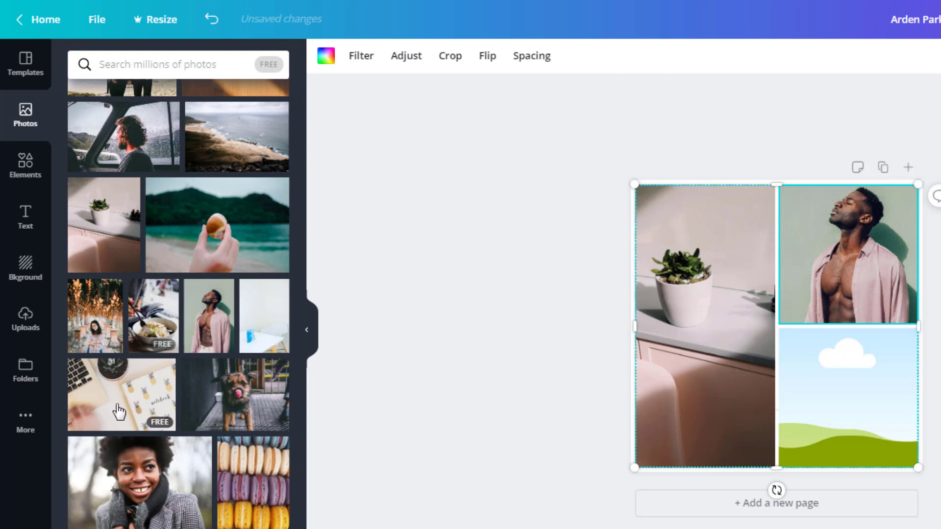
# Place the photo of the laptop and pineapple notebook in the grid's lower-right cell and adjust its position
pyautogui.moveTo(109, 410); pyautogui.dragTo(860, 373)
pyautogui.doubleClick(817, 372)
pyautogui.press('Return')
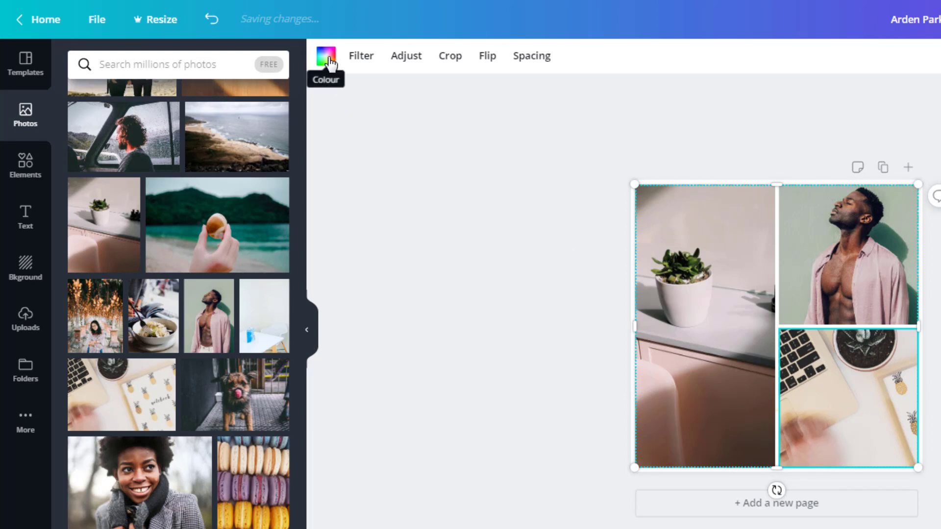
# Fill the grid's lower-right cell with the default lime green colour
pyautogui.click(327, 57)
pyautogui.click(159, 253)
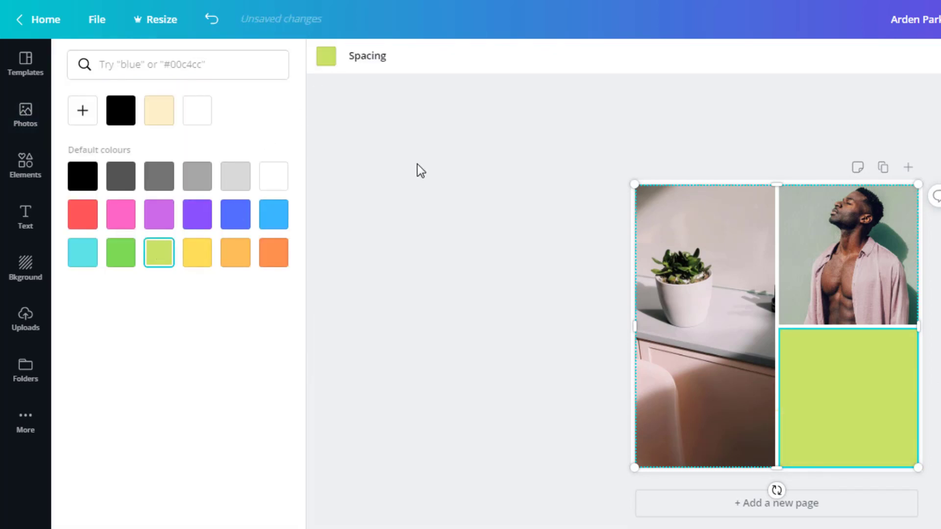
pyautogui.click(410, 162)
# Place the photo of the white table and chair in the grid's lower-right cell and shift it up to show the table
pyautogui.click(891, 408)
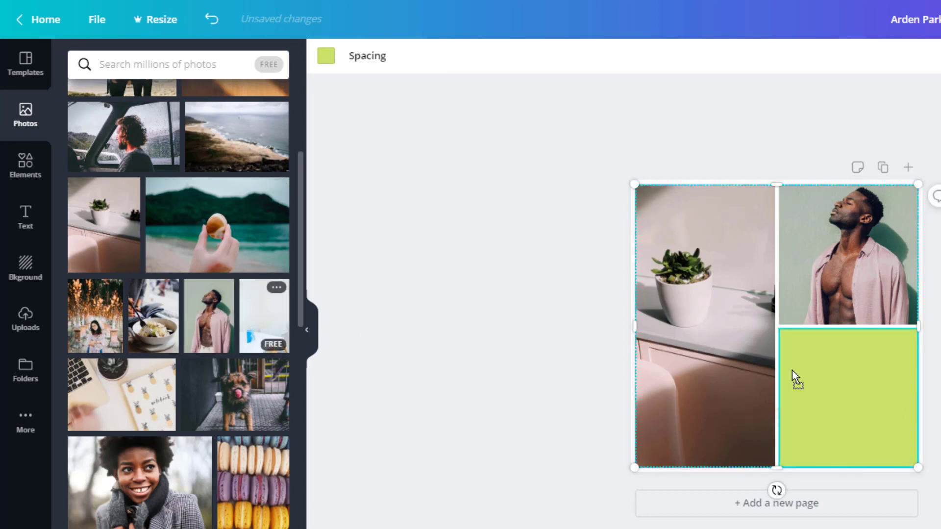
pyautogui.moveTo(792, 370); pyautogui.dragTo(881, 378)
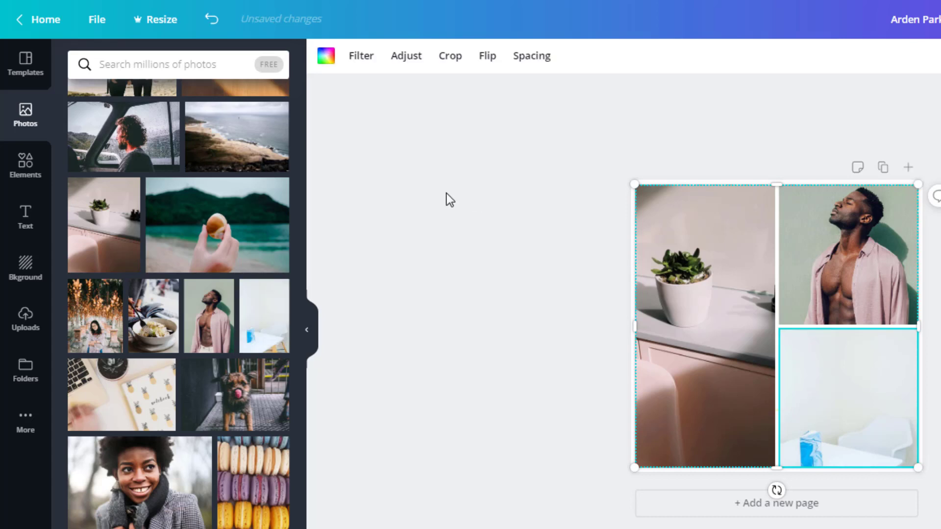
pyautogui.click(405, 58)
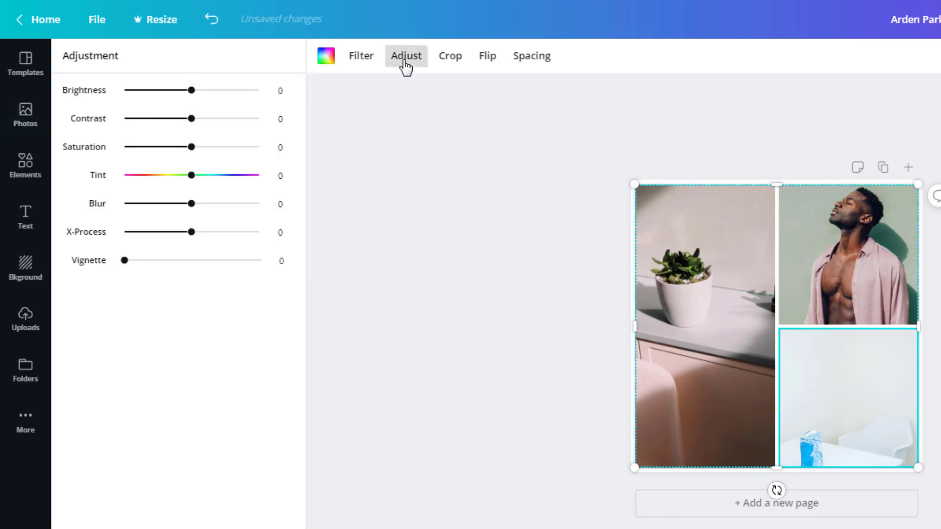
pyautogui.moveTo(864, 427); pyautogui.dragTo(834, 358)
pyautogui.doubleClick(847, 402)
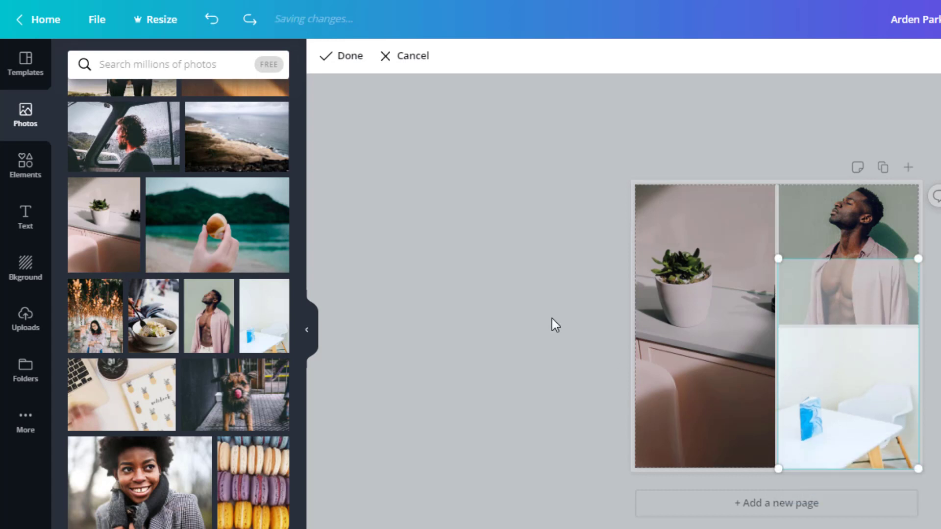
pyautogui.click(554, 325)
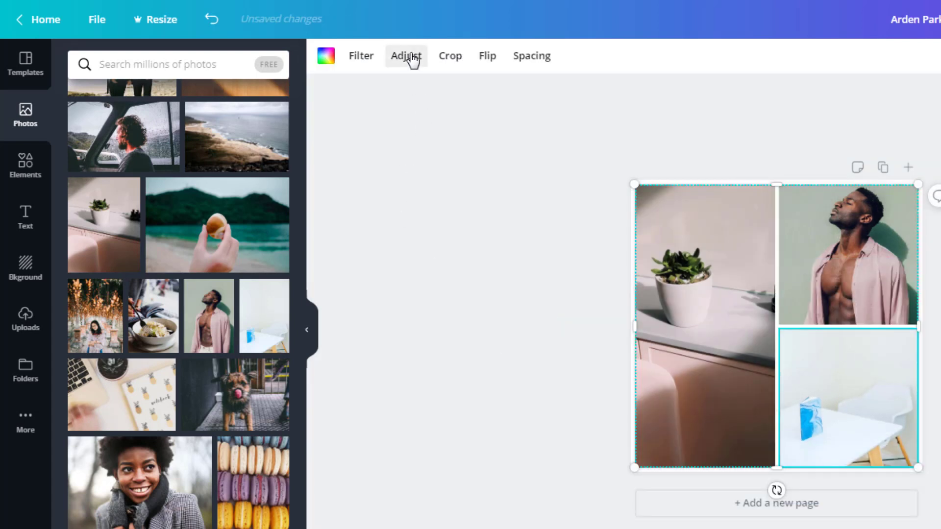
# Try brightness -28, contrast 16 and saturation 13 on the white table photo and reset its adjustments
pyautogui.click(411, 58)
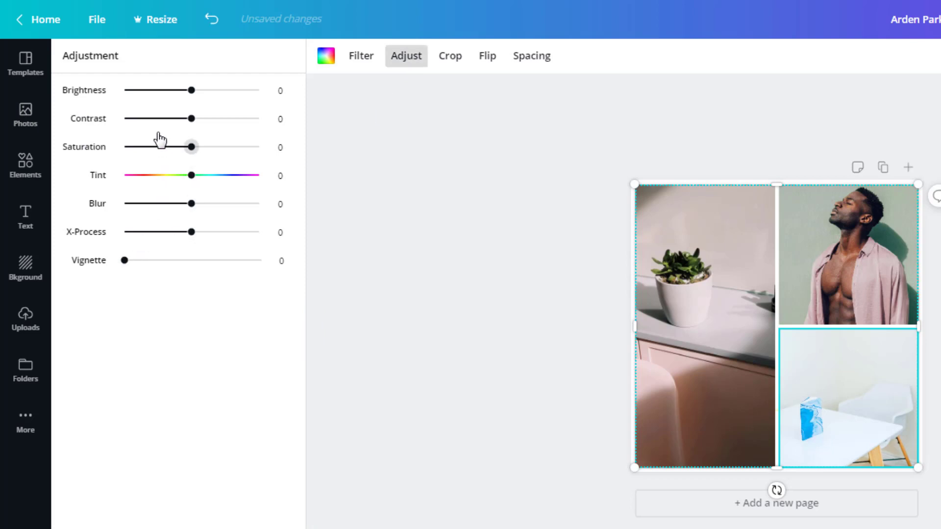
pyautogui.click(151, 91)
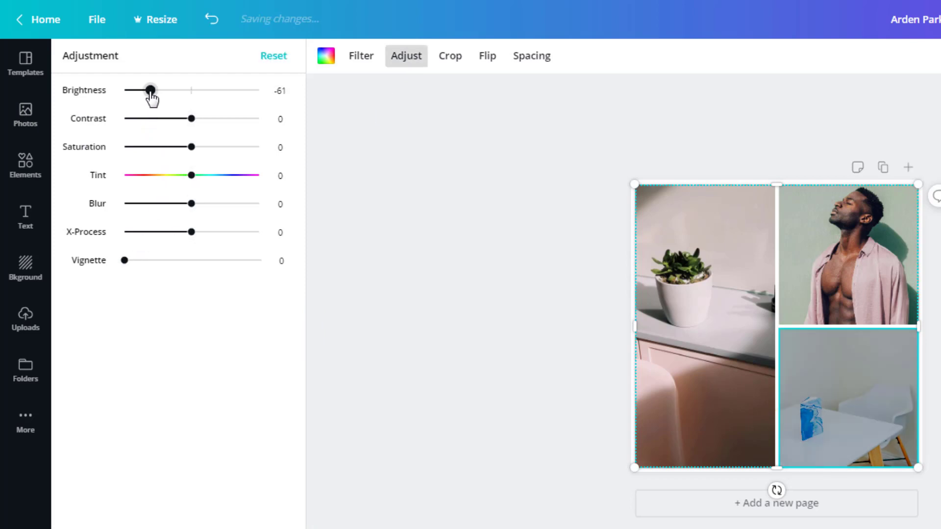
pyautogui.moveTo(151, 91); pyautogui.dragTo(176, 112)
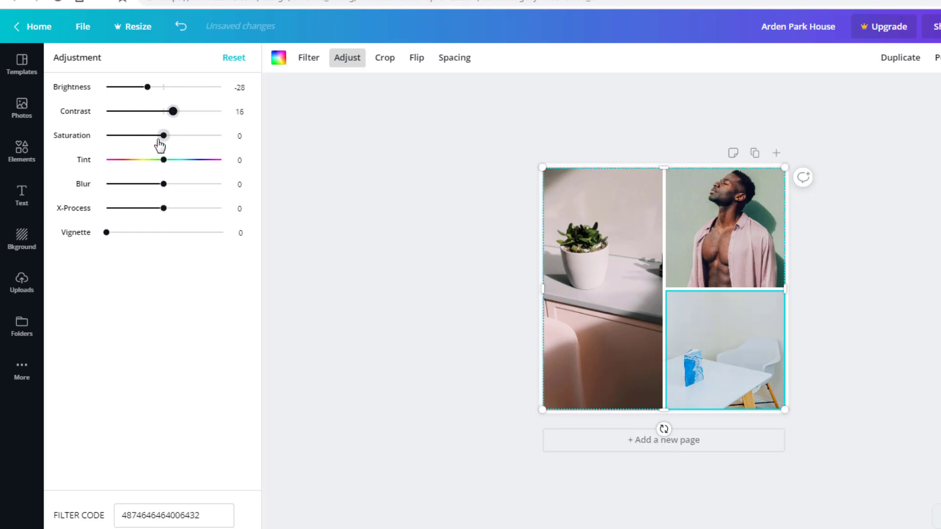
pyautogui.moveTo(161, 141)
pyautogui.mouseDown()
pyautogui.moveTo(139, 141)
pyautogui.moveTo(202, 140)
pyautogui.moveTo(175, 142)
pyautogui.mouseUp()
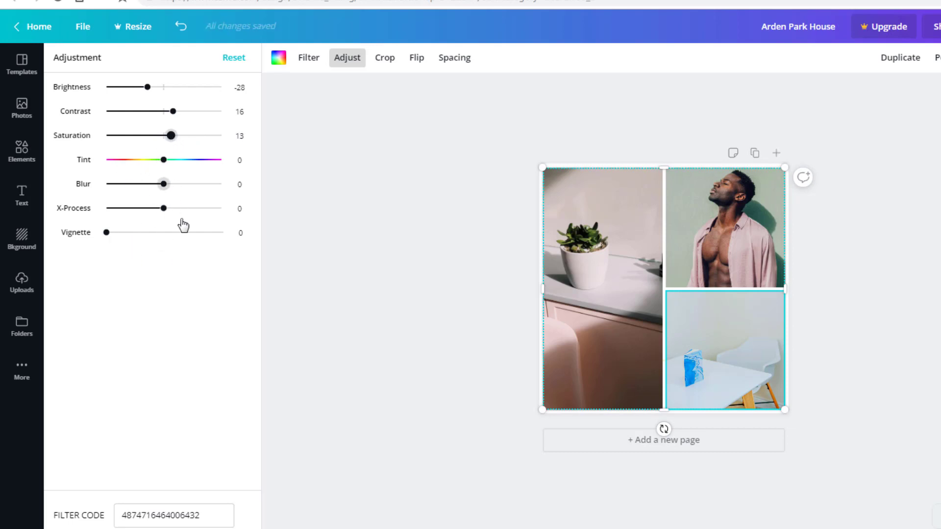
pyautogui.click(235, 58)
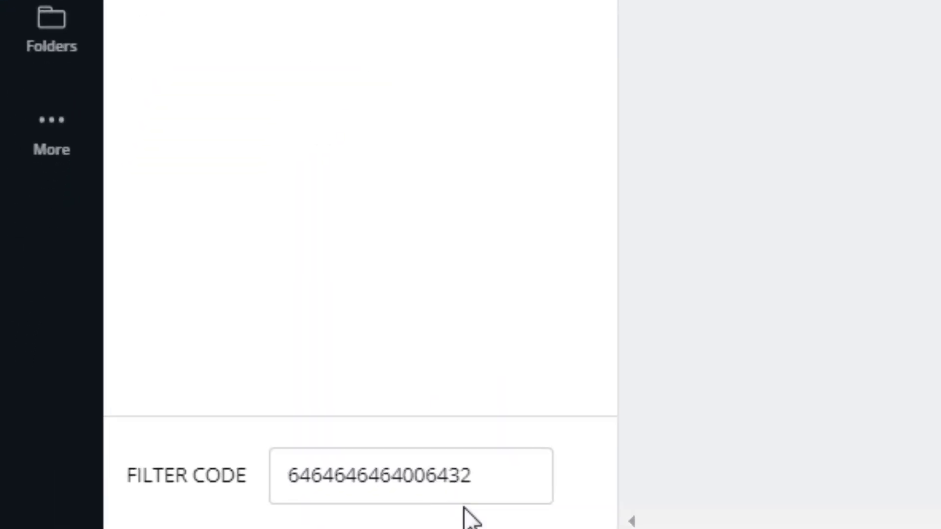
# Set the white table photo's brightness to -71 and contrast to 49
pyautogui.moveTo(473, 480); pyautogui.dragTo(292, 471)
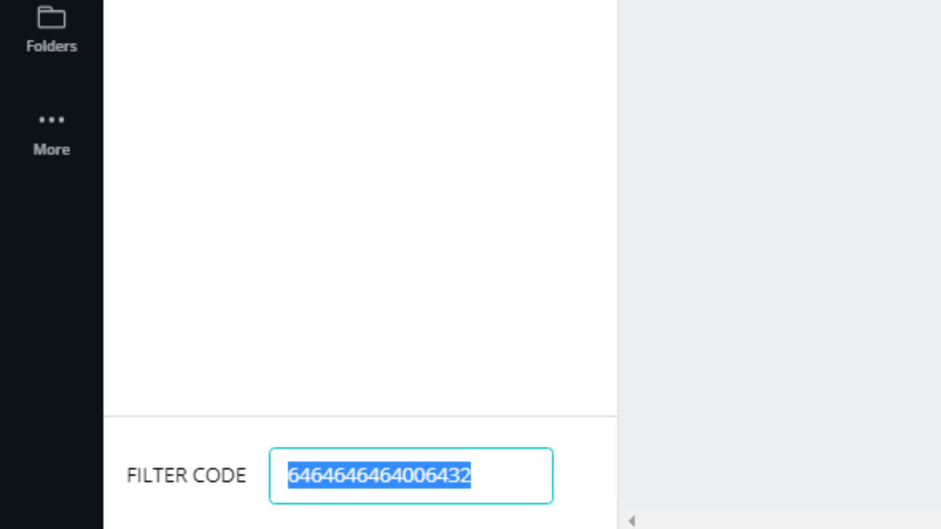
pyautogui.press('Tab')
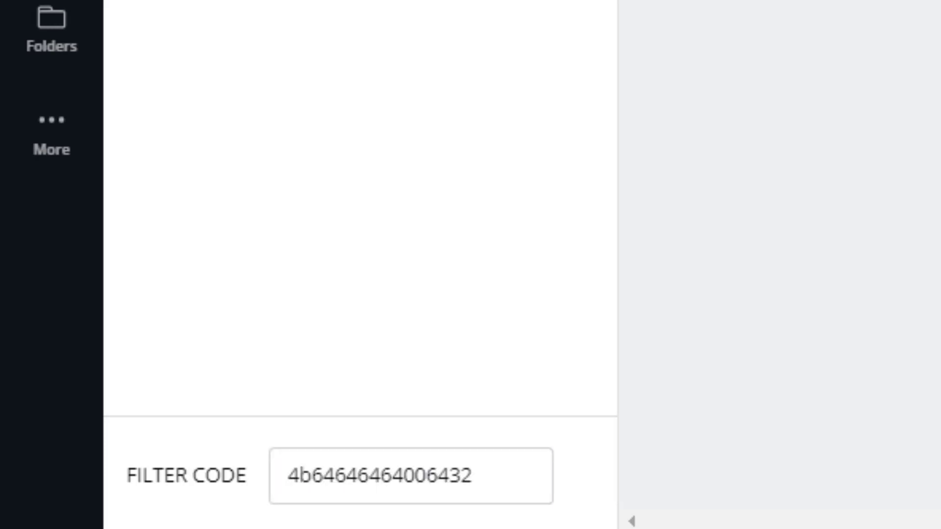
pyautogui.moveTo(184, 47); pyautogui.dragTo(219, 51)
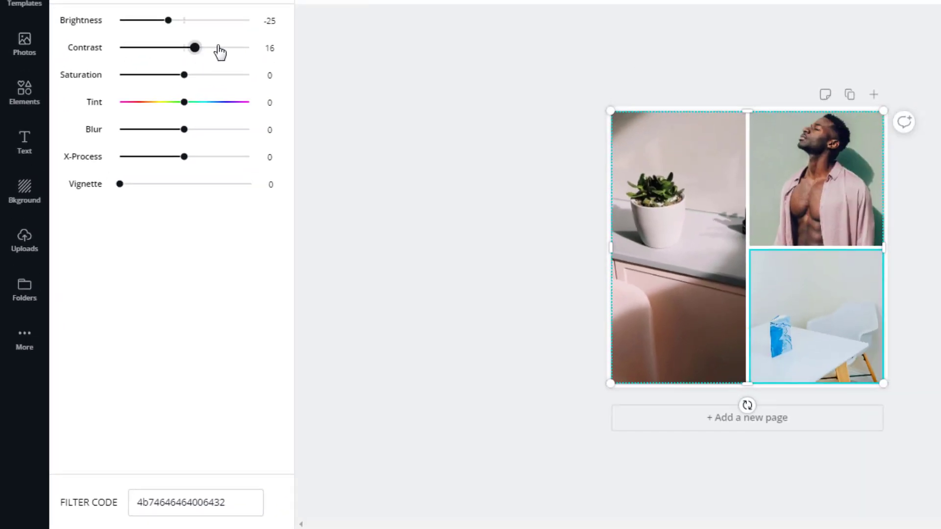
pyautogui.click(139, 21)
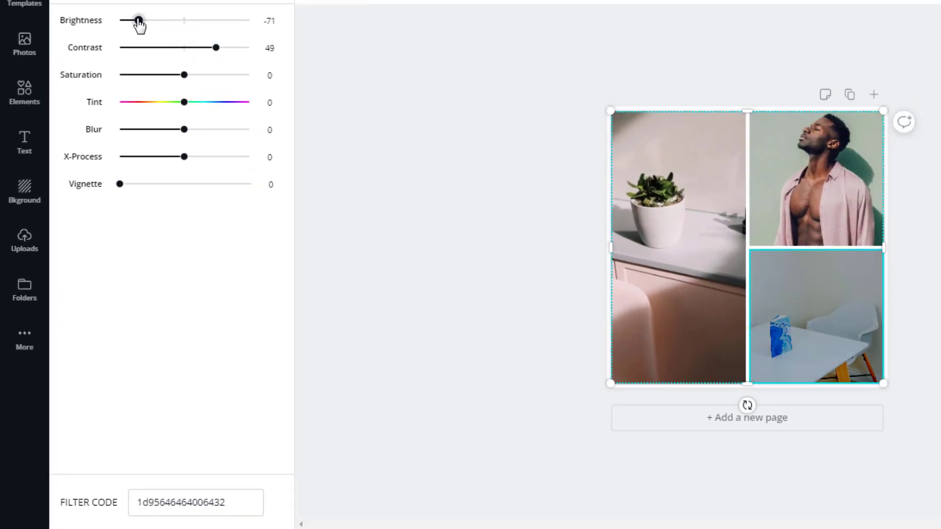
pyautogui.moveTo(227, 504); pyautogui.dragTo(112, 505)
pyautogui.hotkey('ctrl', 'c')
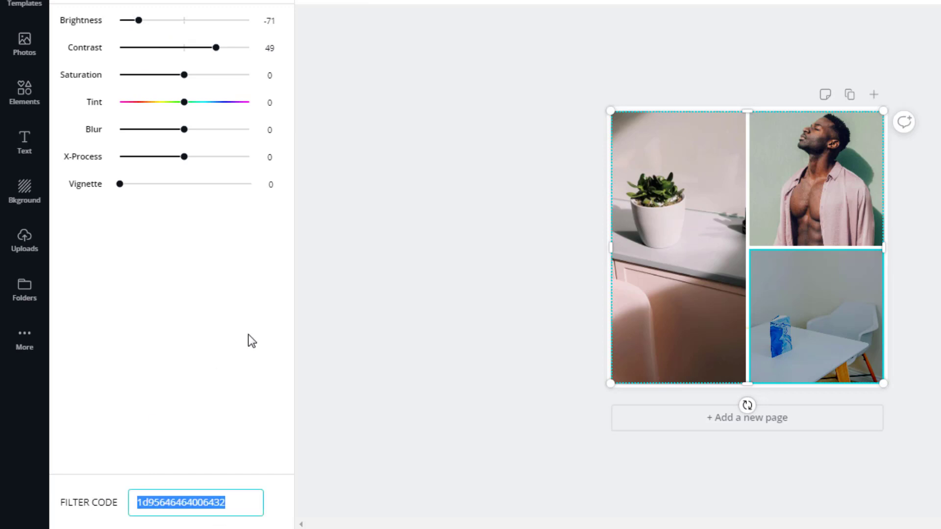
pyautogui.click(784, 175)
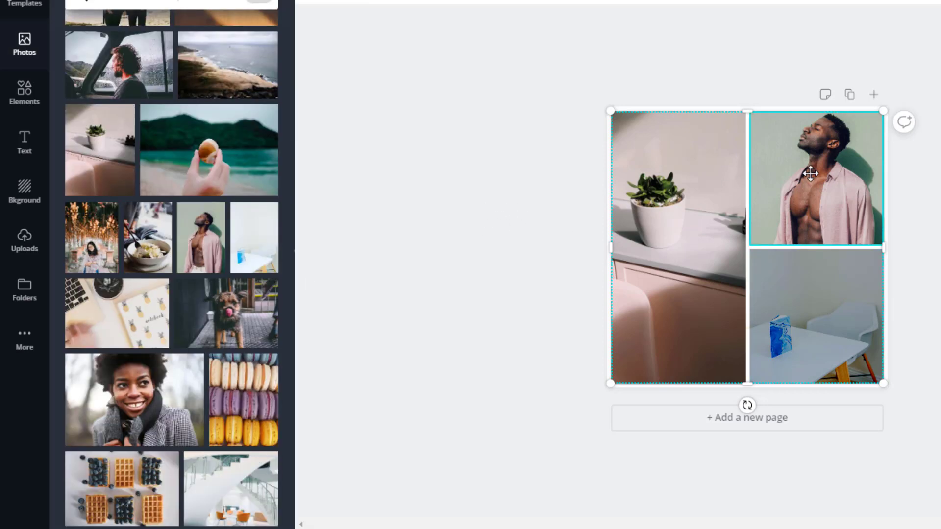
pyautogui.click(389, 1)
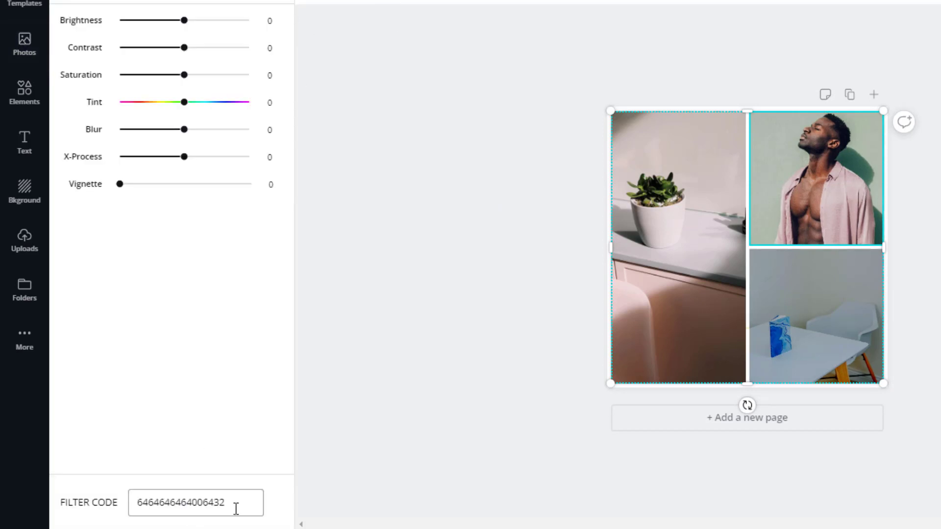
pyautogui.moveTo(226, 503); pyautogui.dragTo(107, 517)
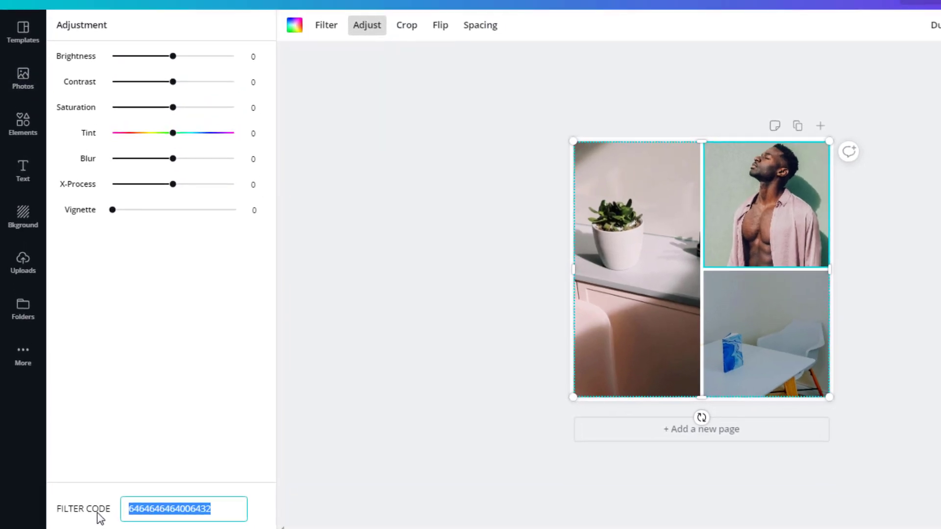
pyautogui.hotkey('ctrl', 'v')
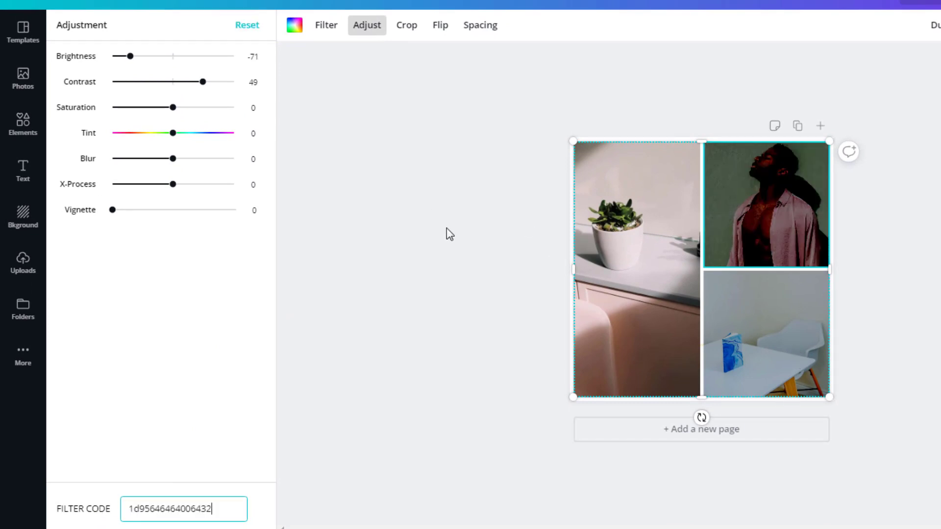
# Reset the image adjustments on both the man's photo and the white table photo
pyautogui.click(247, 27)
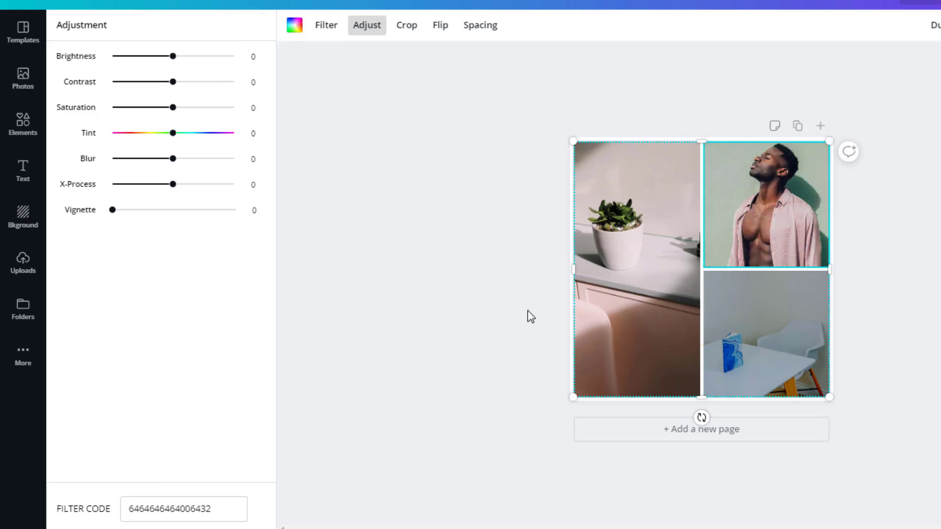
pyautogui.click(779, 347)
pyautogui.click(362, 30)
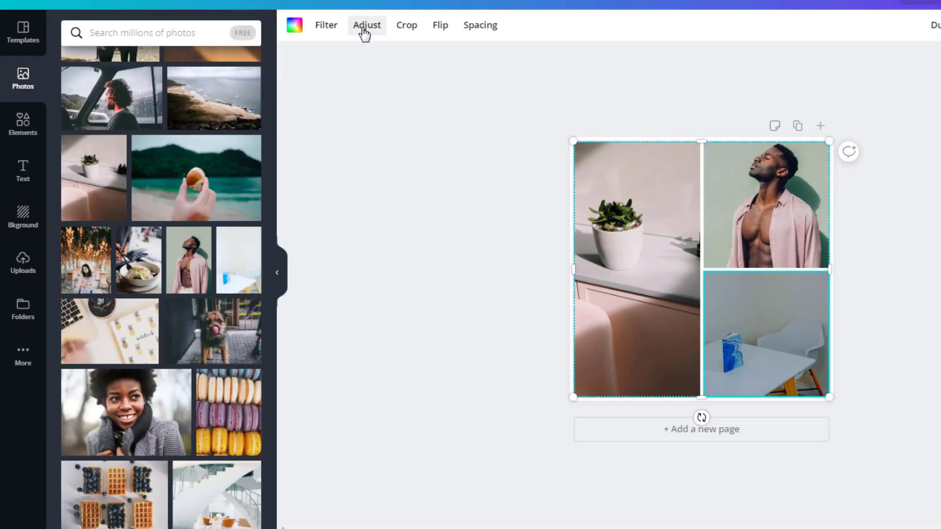
pyautogui.click(249, 26)
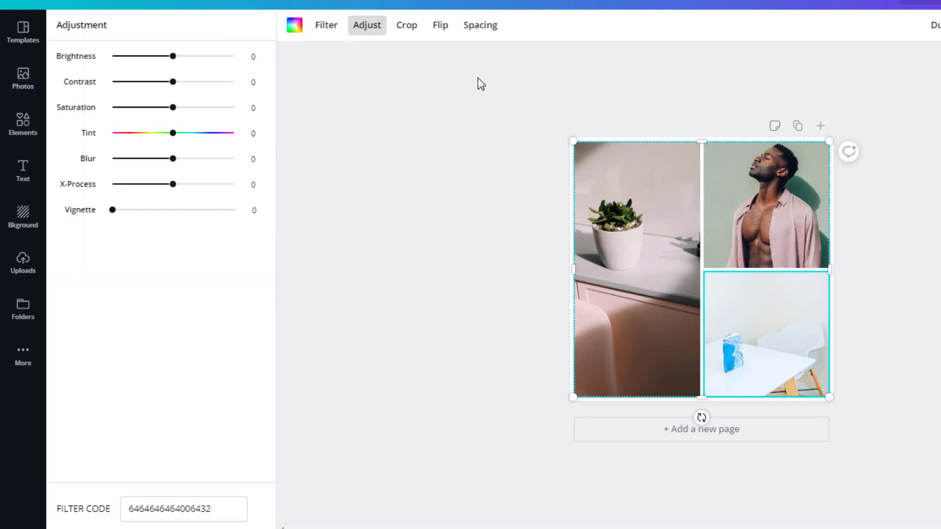
pyautogui.click(407, 25)
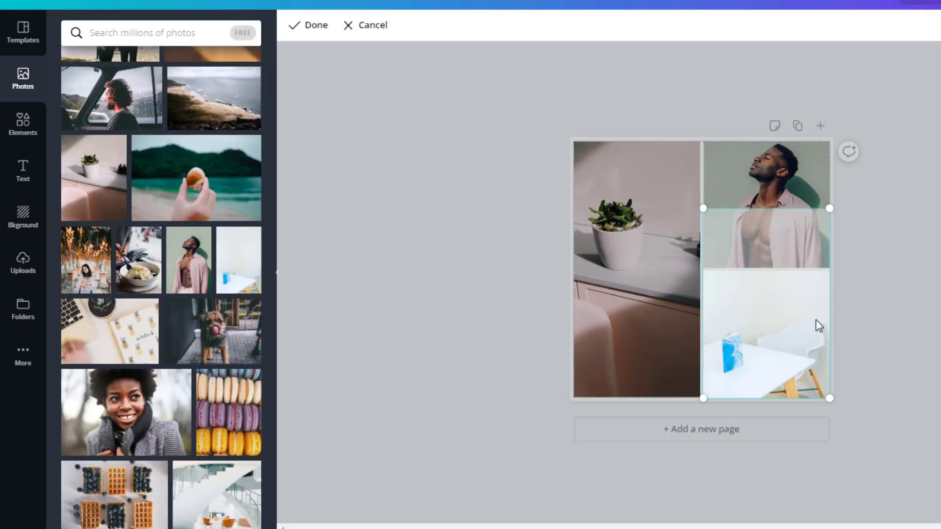
pyautogui.click(539, 129)
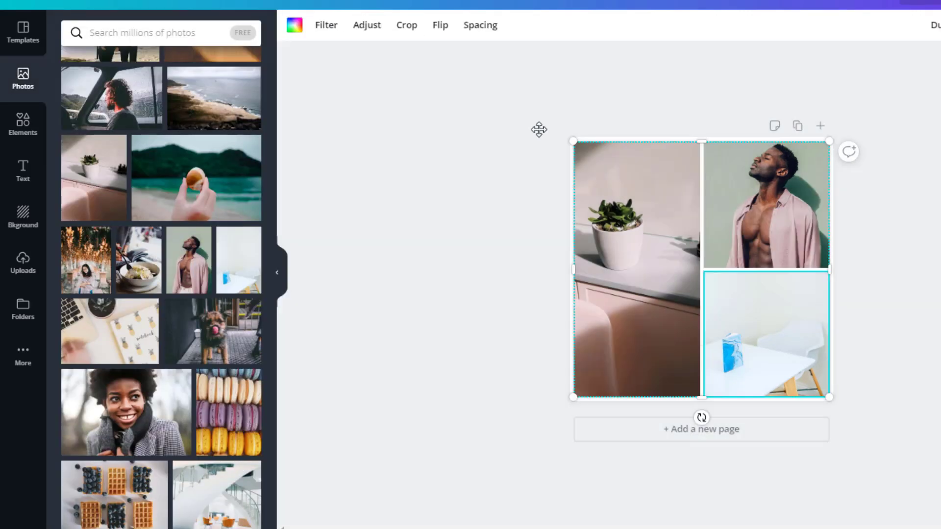
pyautogui.click(443, 27)
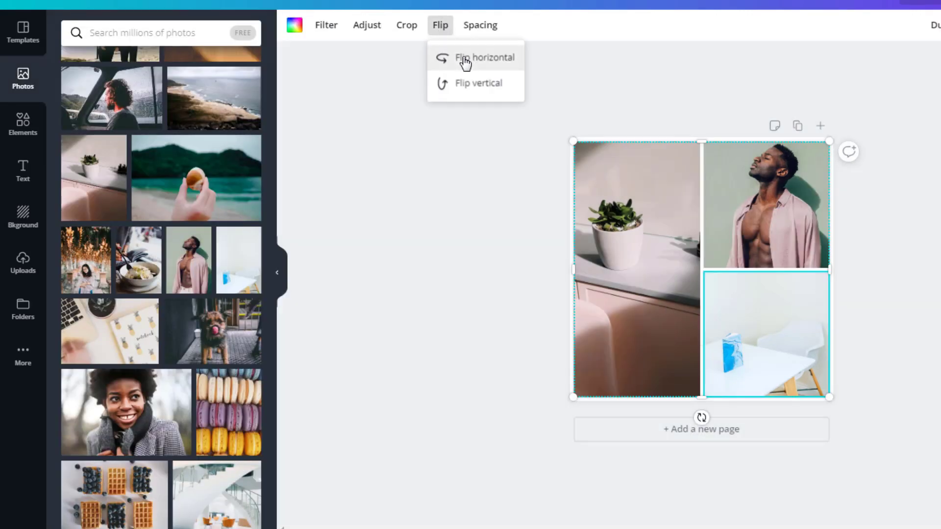
# Set the photo grid's spacing to 7
pyautogui.click(483, 28)
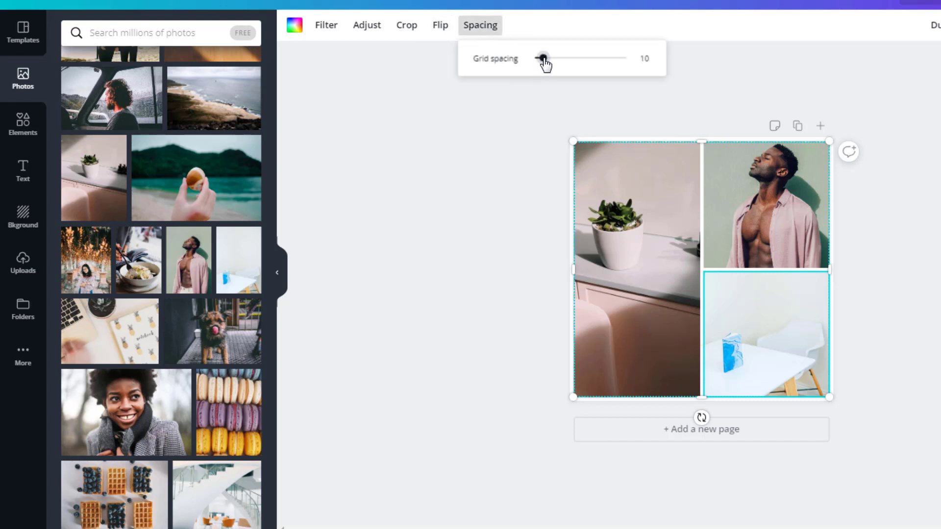
pyautogui.moveTo(546, 64)
pyautogui.mouseDown()
pyautogui.moveTo(643, 64)
pyautogui.moveTo(523, 72)
pyautogui.moveTo(541, 67)
pyautogui.mouseUp()
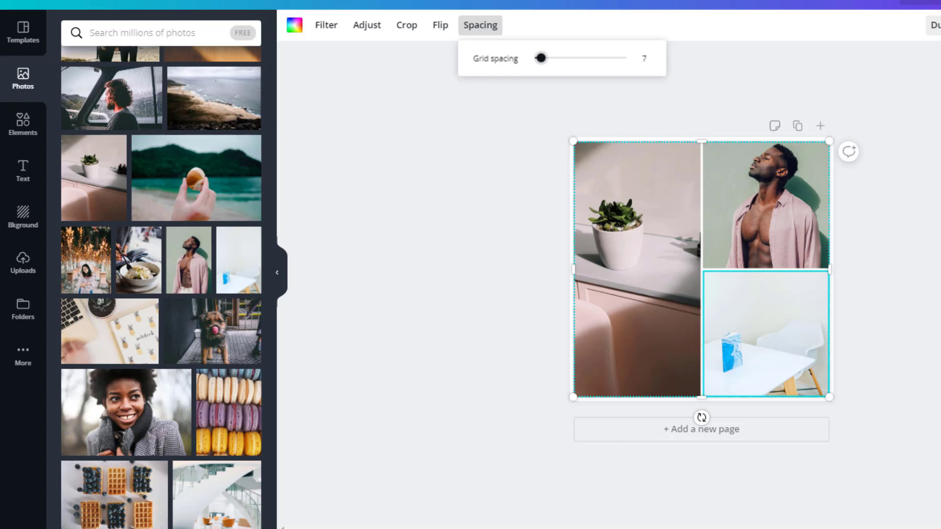
# Duplicate the photo grid and delete the copy from the page
pyautogui.moveTo(758, 234); pyautogui.dragTo(701, 238)
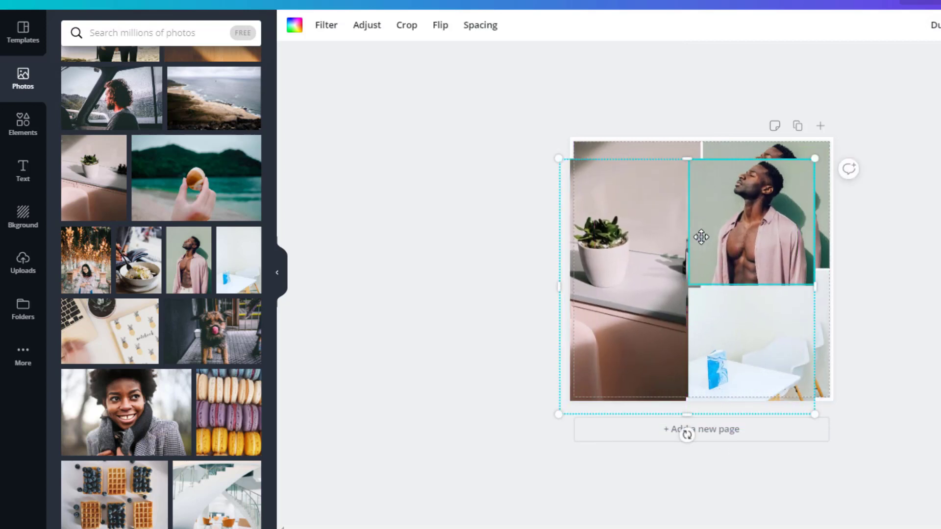
pyautogui.press('Delete')
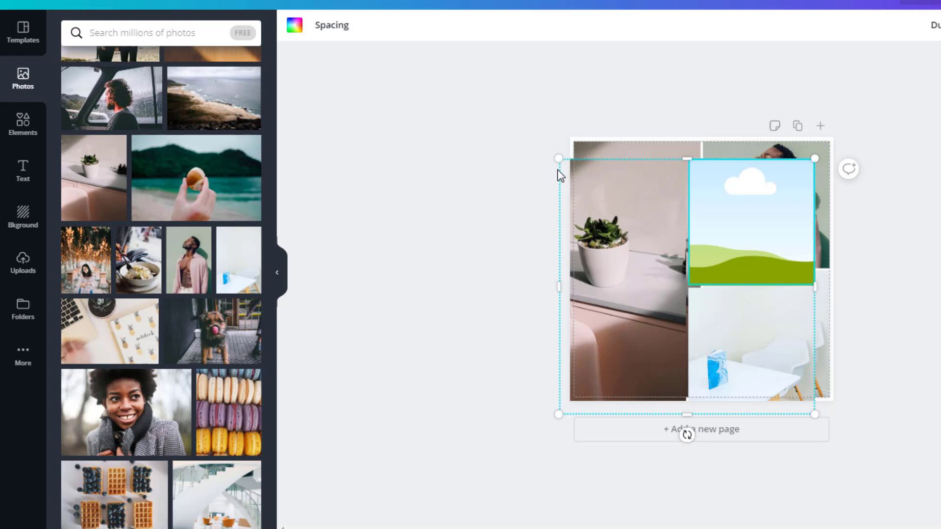
pyautogui.hotkey('ctrl', 'z')
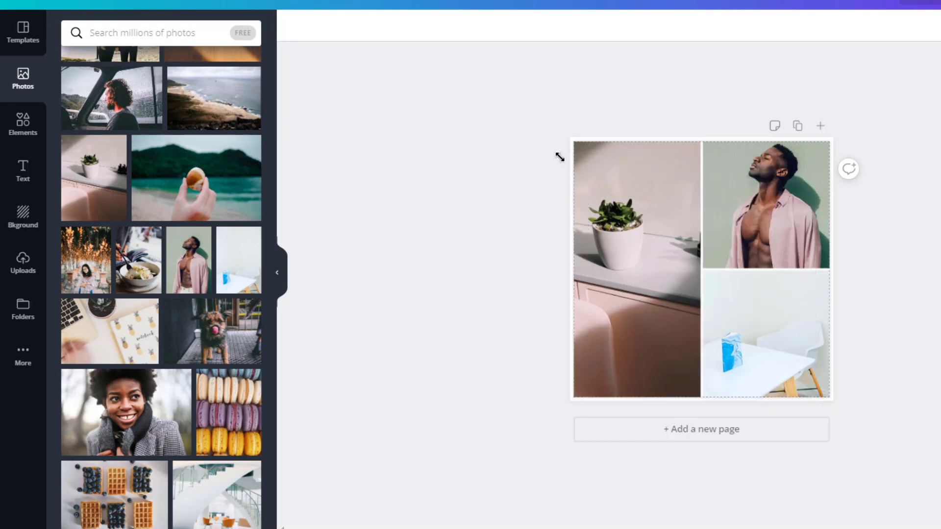
# Review the photo grid's position options and try its transparency setting, returning it to 100
pyautogui.click(763, 214)
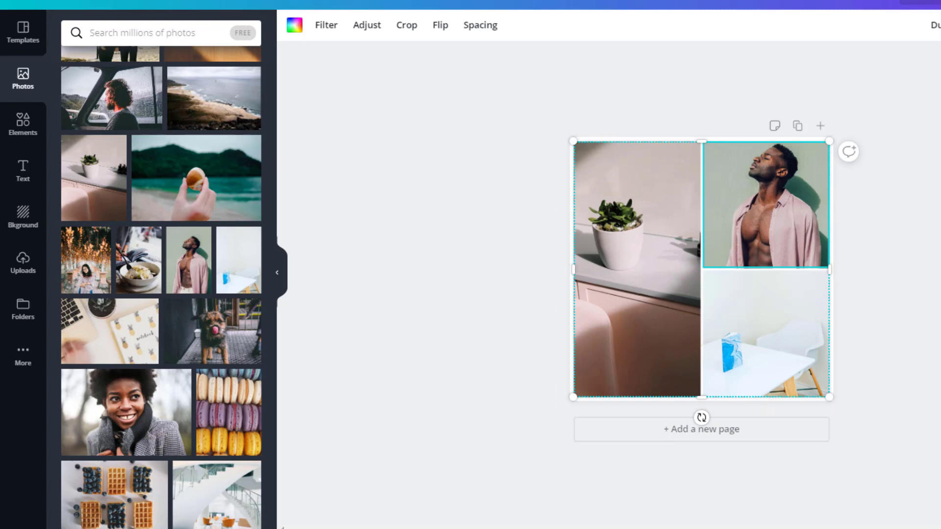
pyautogui.click(940, 25)
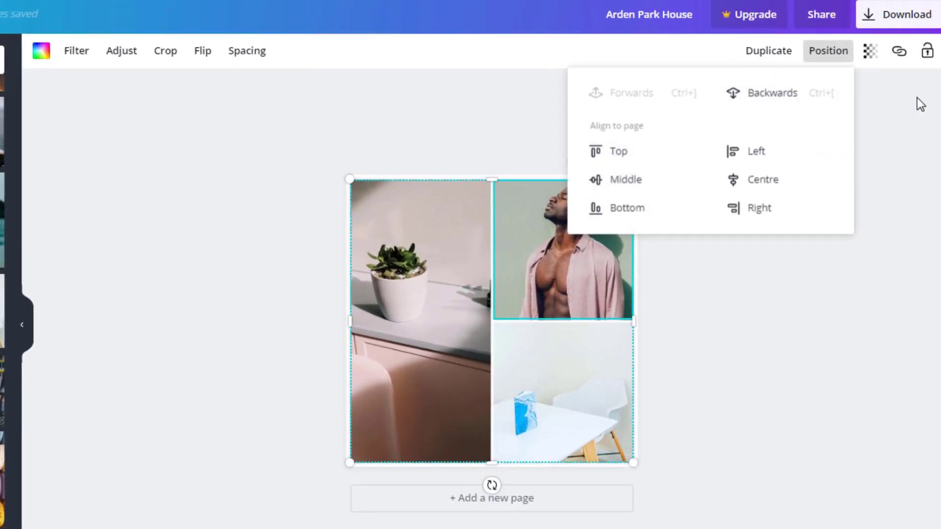
pyautogui.click(870, 54)
pyautogui.moveTo(788, 93); pyautogui.dragTo(888, 89)
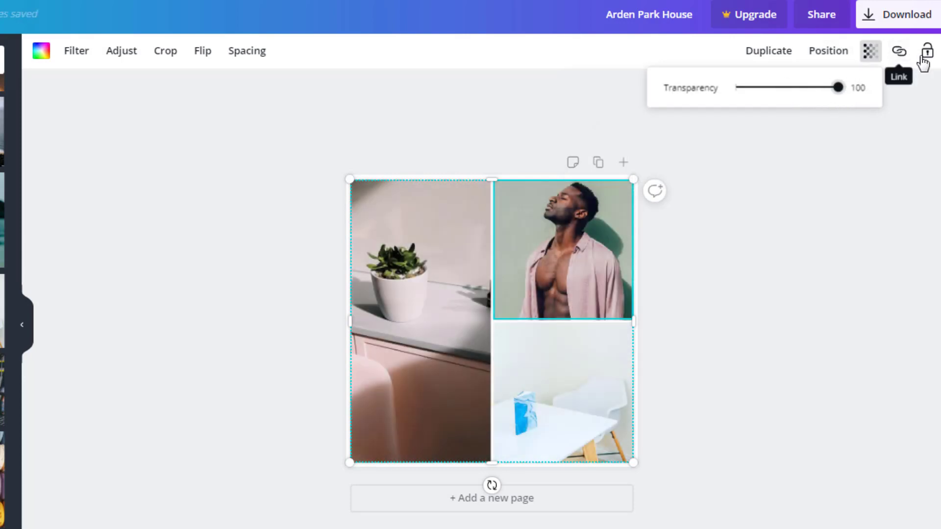
pyautogui.click(771, 216)
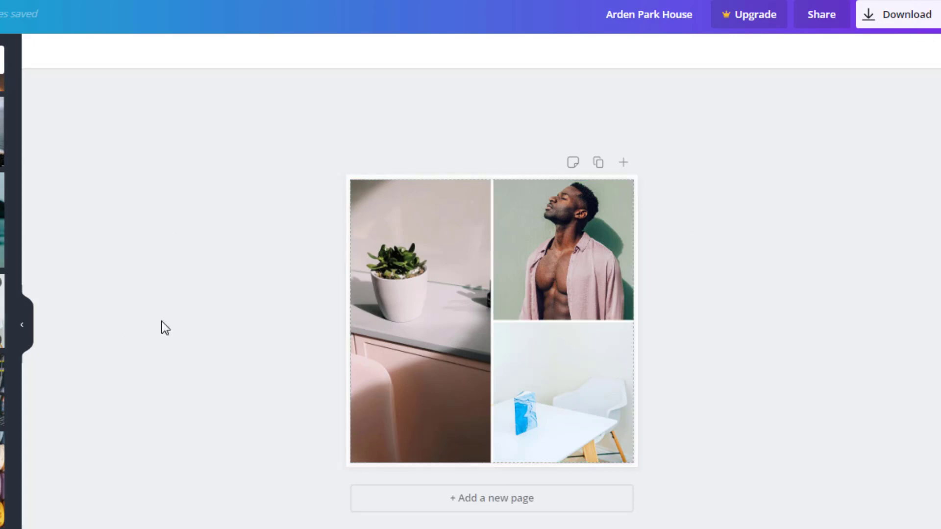
pyautogui.click(430, 240)
pyautogui.click(424, 238)
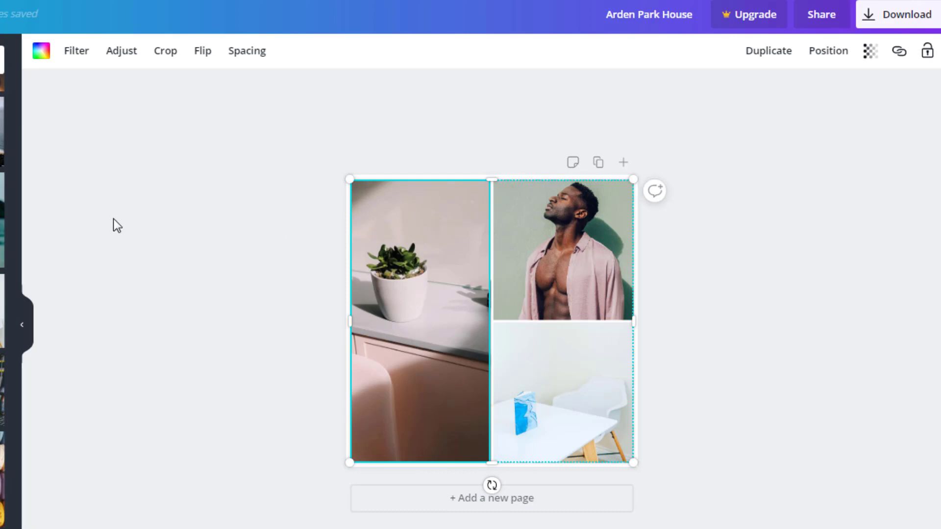
# Clear the Grids search in the elements library and delete the whole photo grid from the page
pyautogui.click(25, 126)
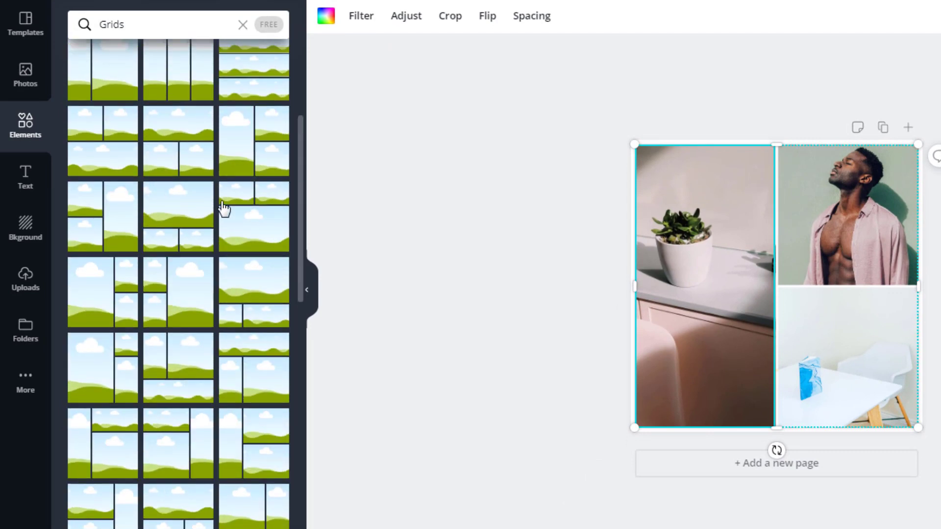
pyautogui.scroll(5, 223, 208)
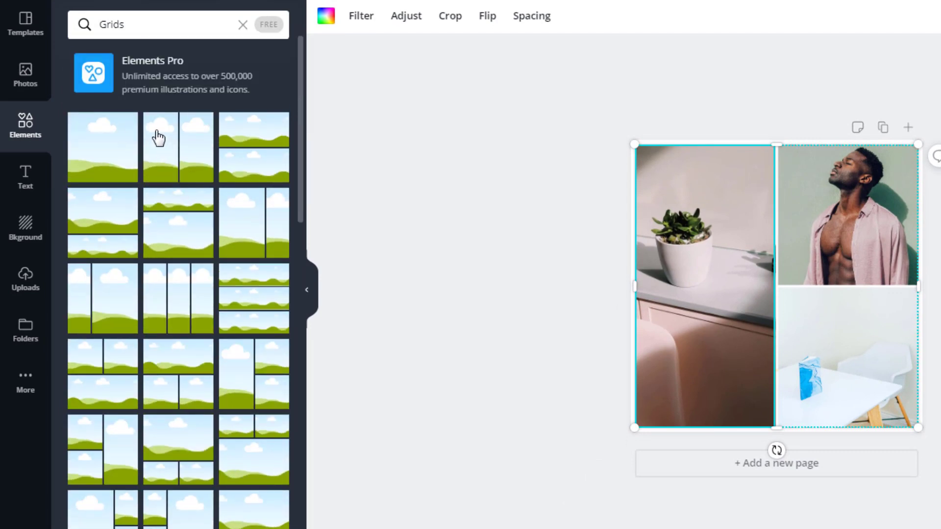
pyautogui.click(242, 26)
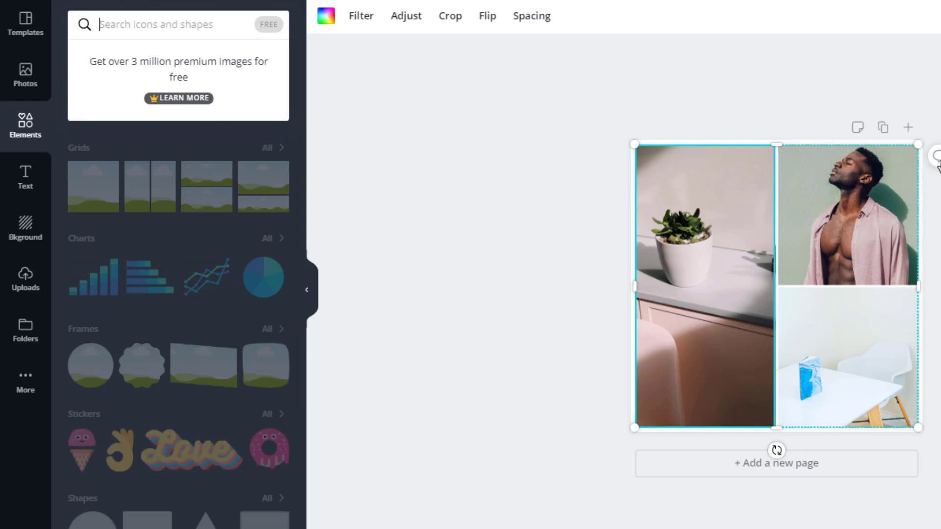
pyautogui.click(793, 336)
pyautogui.press('Delete')
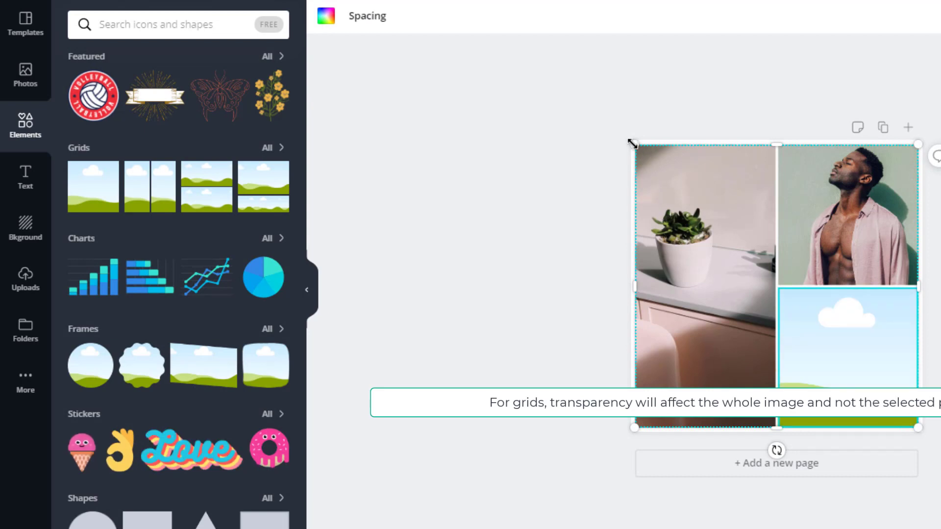
pyautogui.press('Delete')
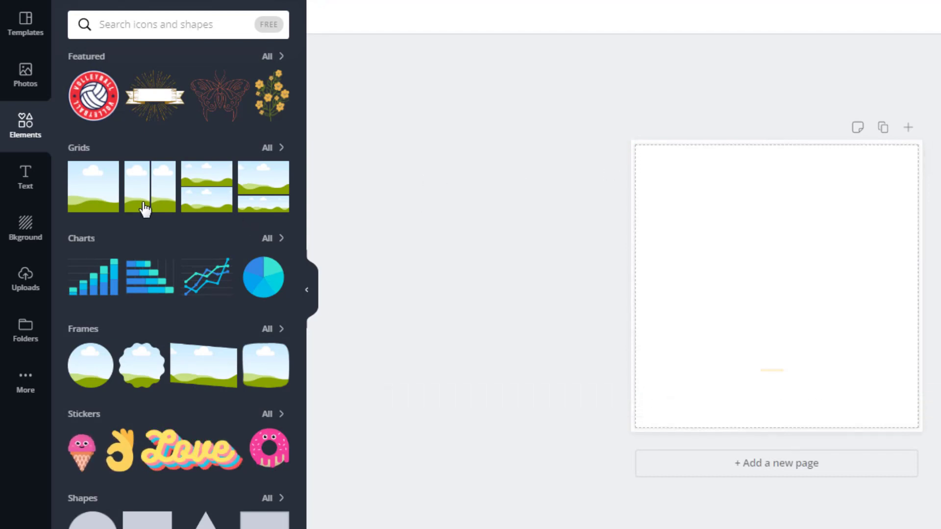
# Browse the full Charts collection and add the blue three-circle Venn diagram with white outlines to the page
pyautogui.click(269, 240)
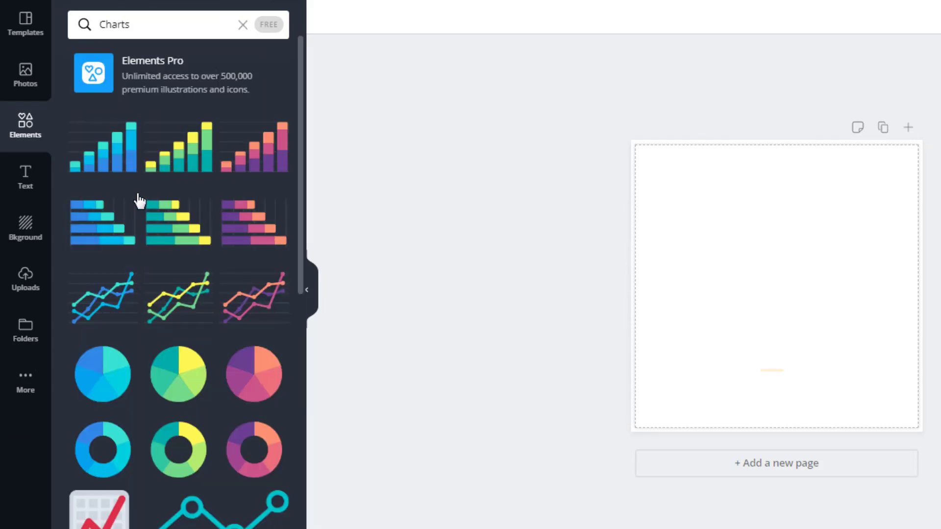
pyautogui.scroll(-2, 152, 220)
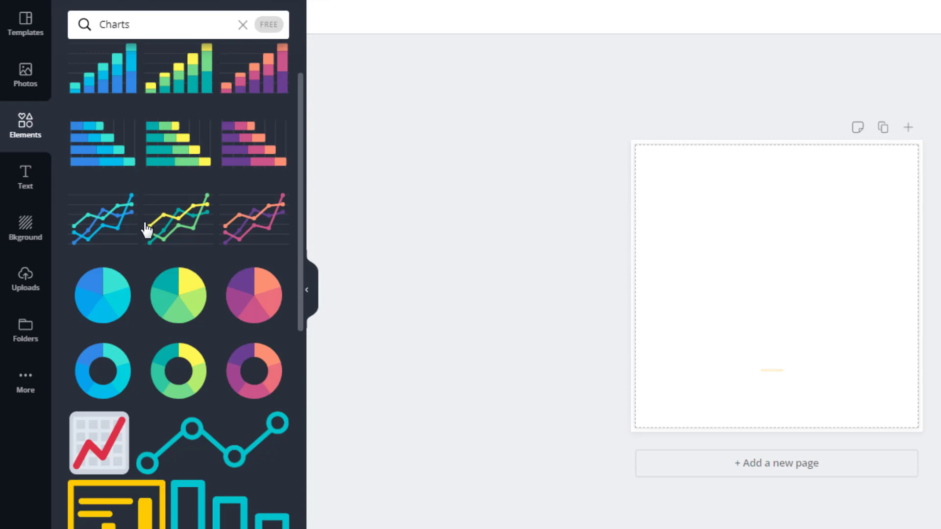
pyautogui.scroll(-2, 148, 229)
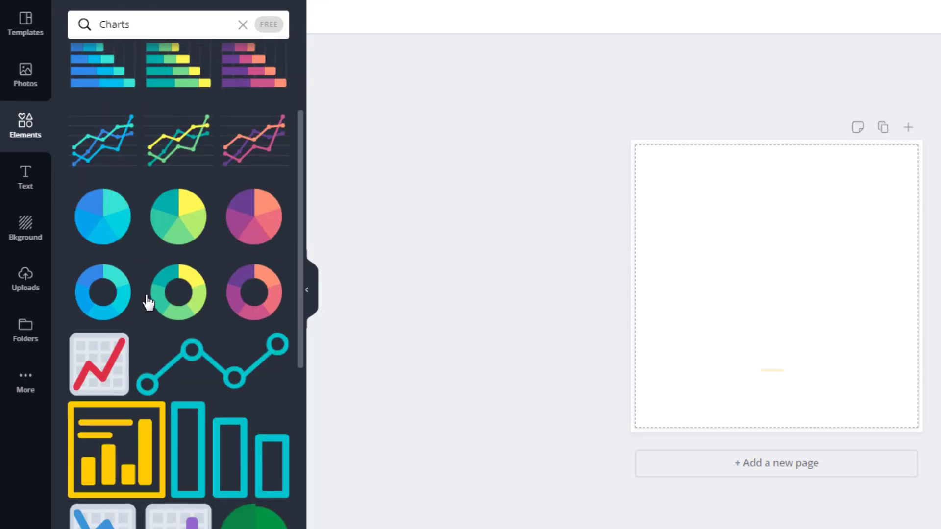
pyautogui.scroll(-4, 149, 304)
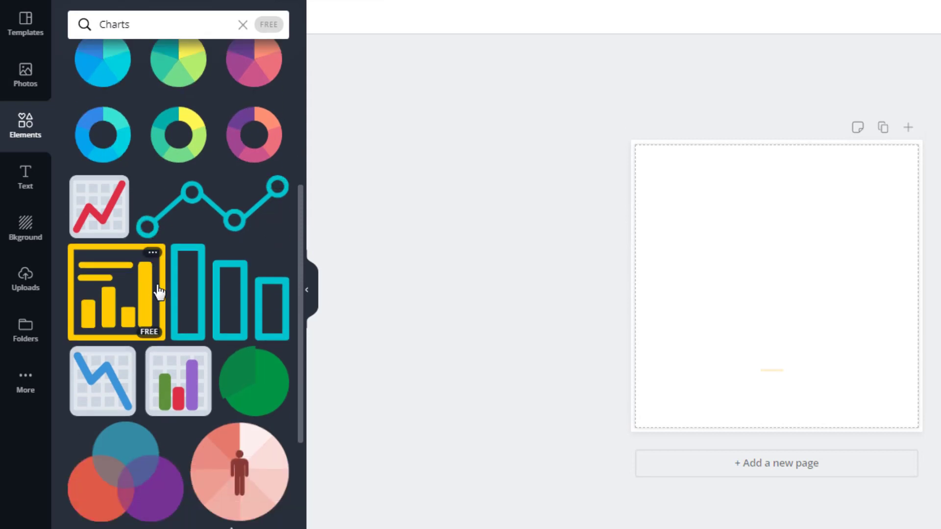
pyautogui.scroll(-8, 160, 293)
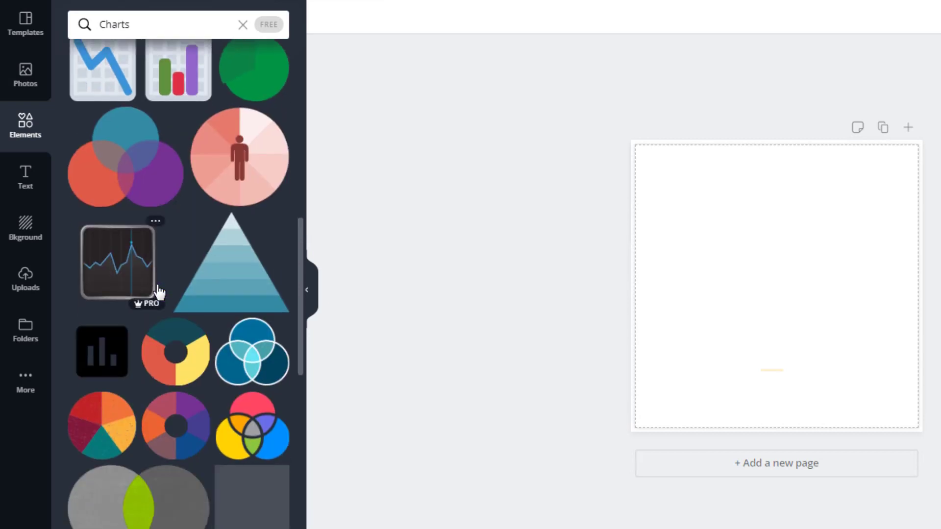
pyautogui.scroll(-7, 158, 292)
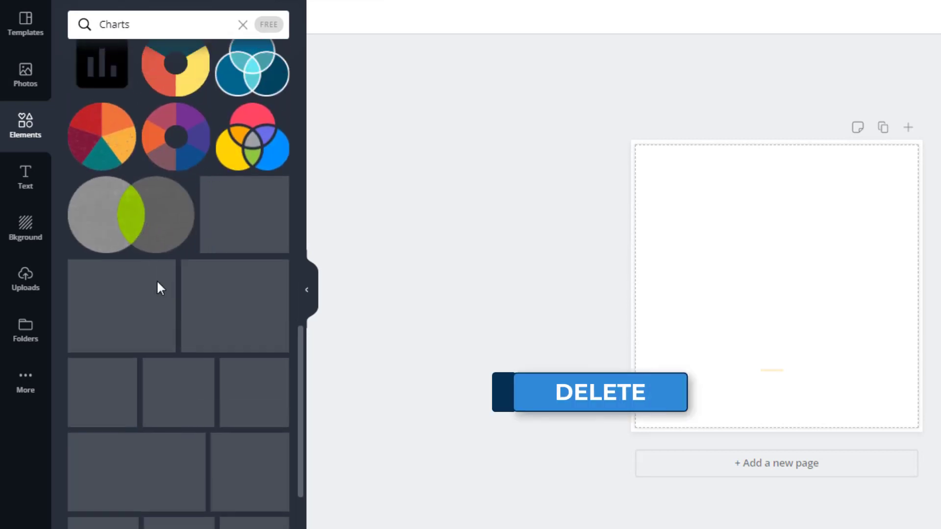
pyautogui.scroll(1, 157, 282)
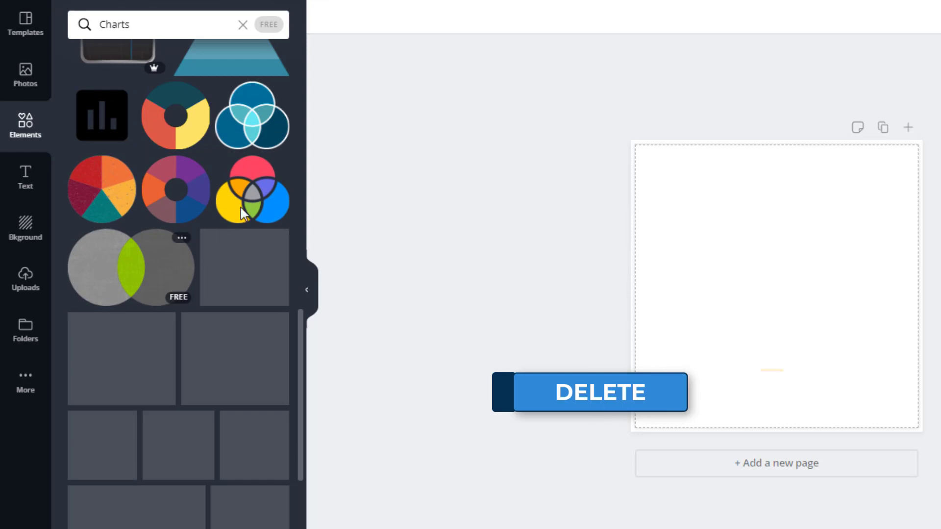
pyautogui.click(261, 127)
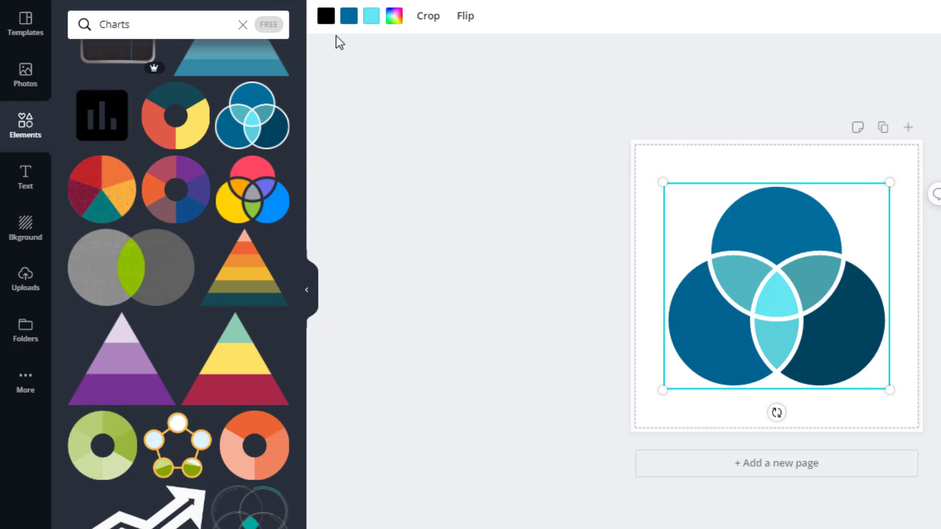
# Try several swatches for the Venn diagram's black colour and set it to the default orange
pyautogui.click(335, 21)
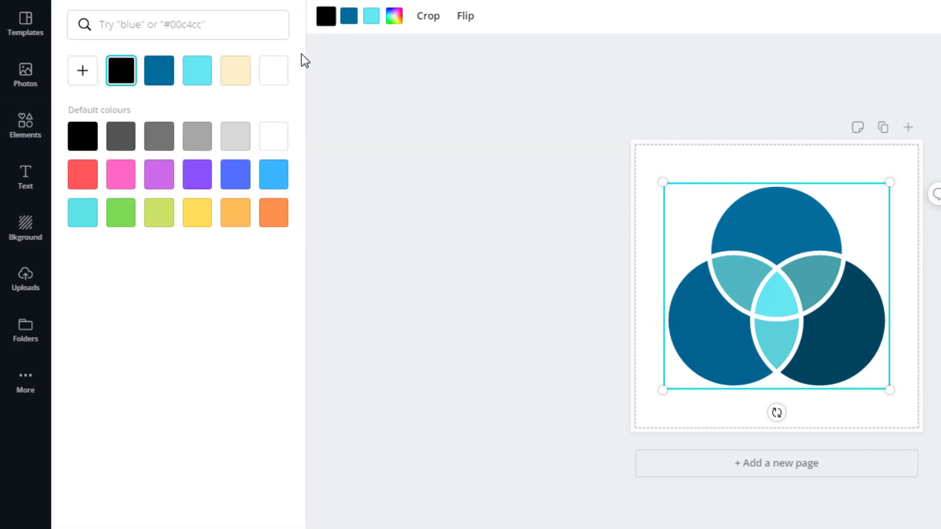
pyautogui.click(165, 81)
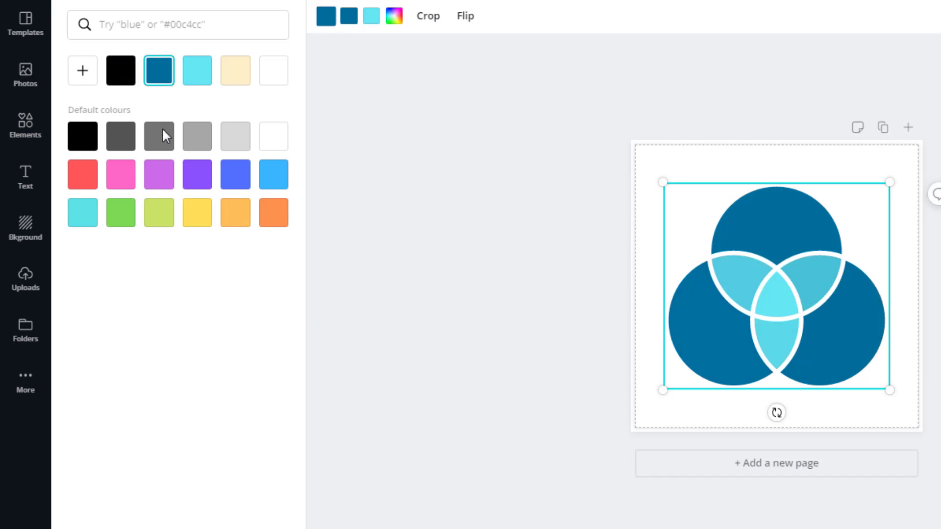
pyautogui.click(162, 143)
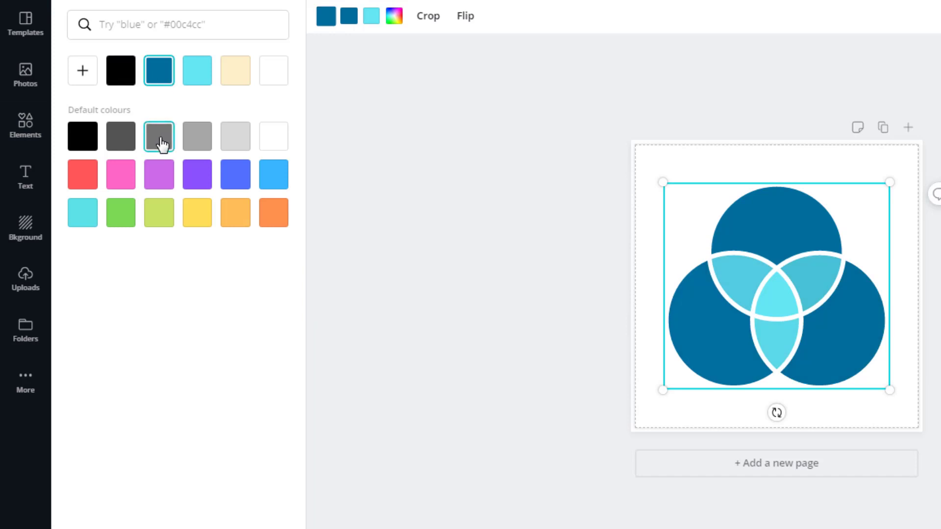
pyautogui.click(194, 221)
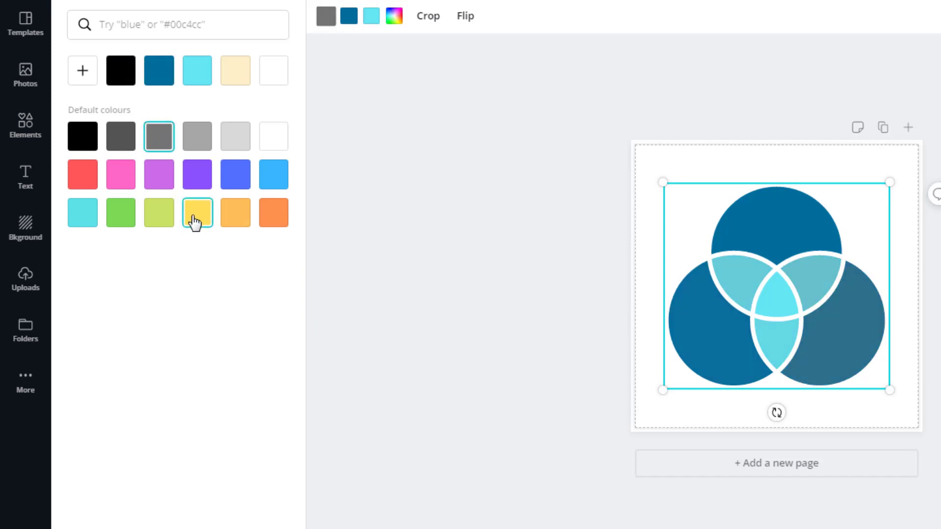
pyautogui.click(245, 223)
pyautogui.click(270, 224)
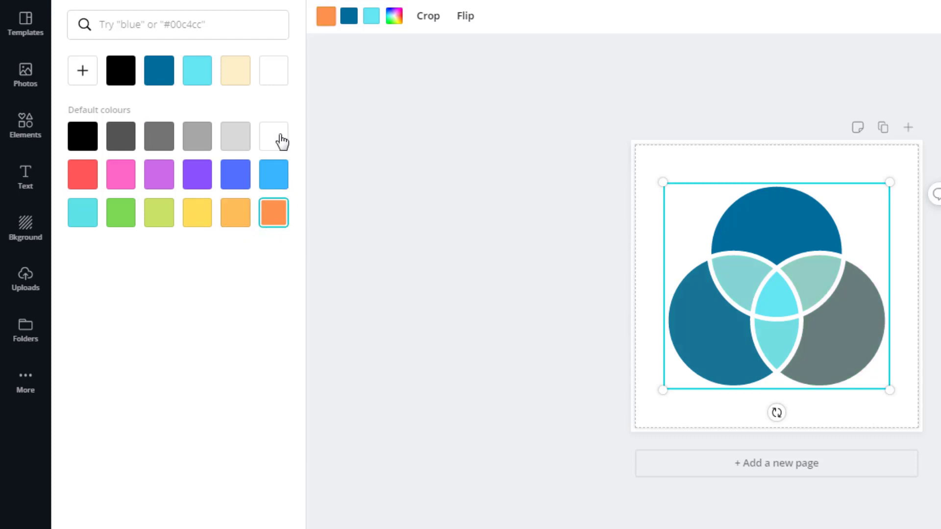
# Change the Venn diagram's dark blue colour to medium grey and its light cyan colour to white
pyautogui.click(350, 18)
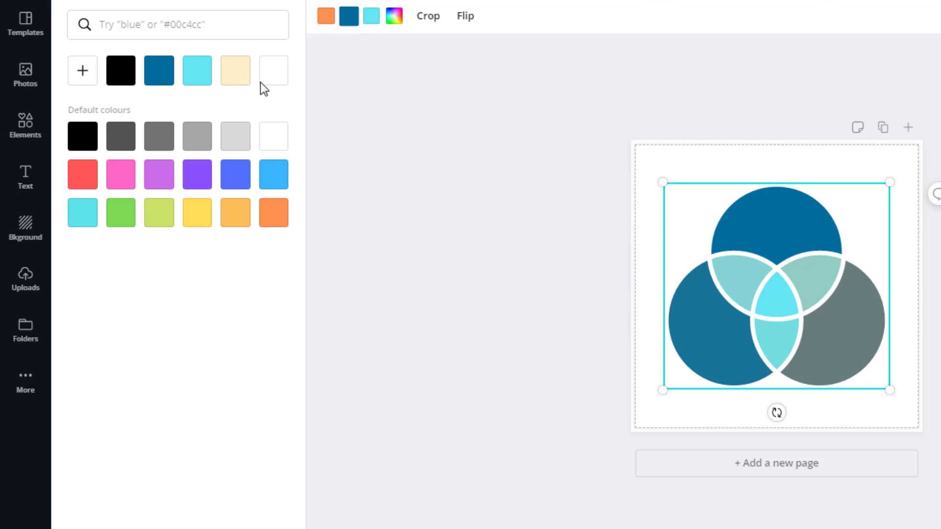
pyautogui.click(201, 140)
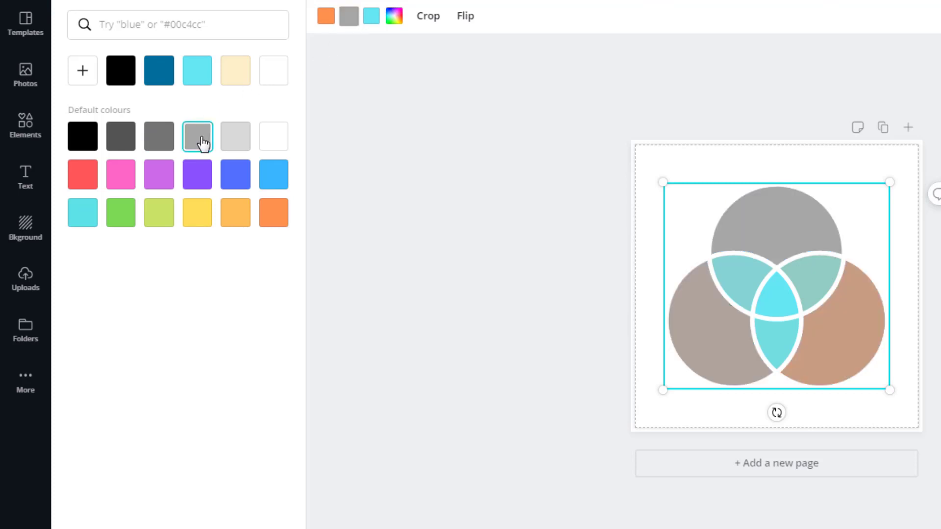
pyautogui.click(372, 20)
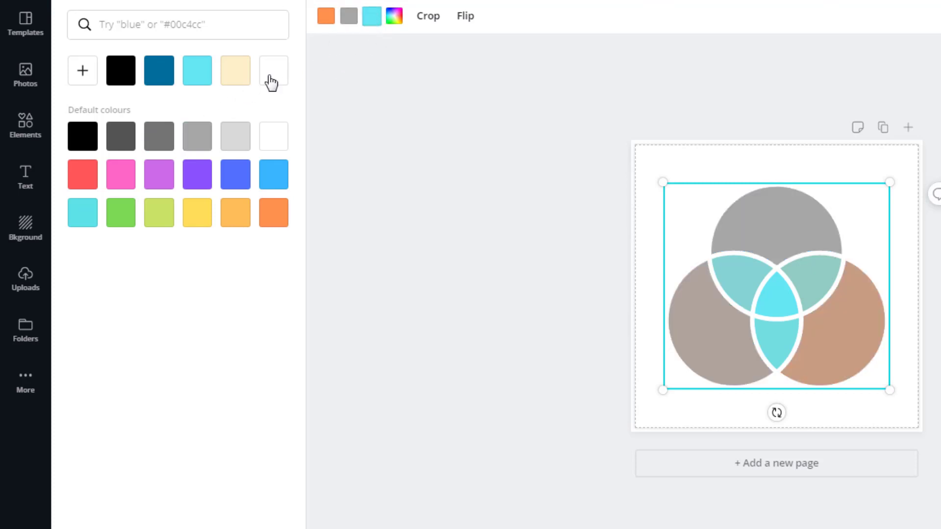
pyautogui.click(274, 138)
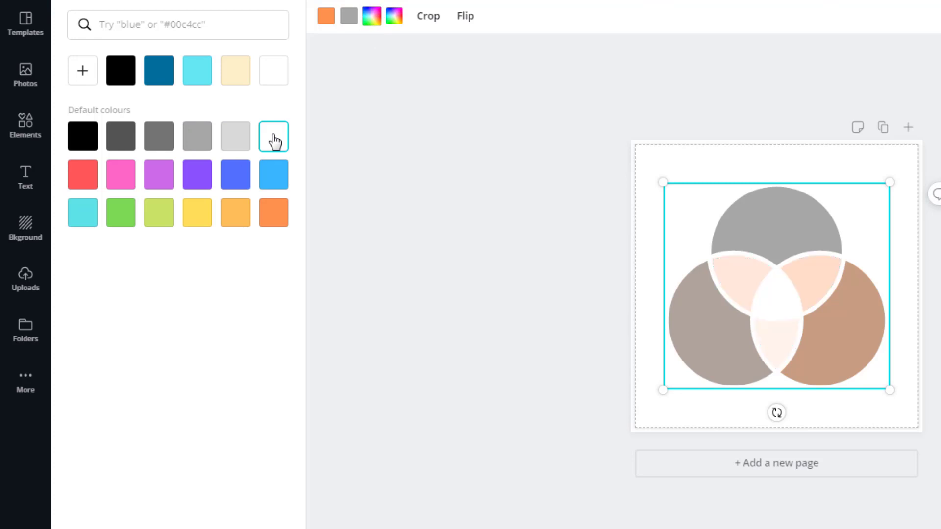
# Try medium grey for the Venn diagram's outlines and set them back to white
pyautogui.click(379, 22)
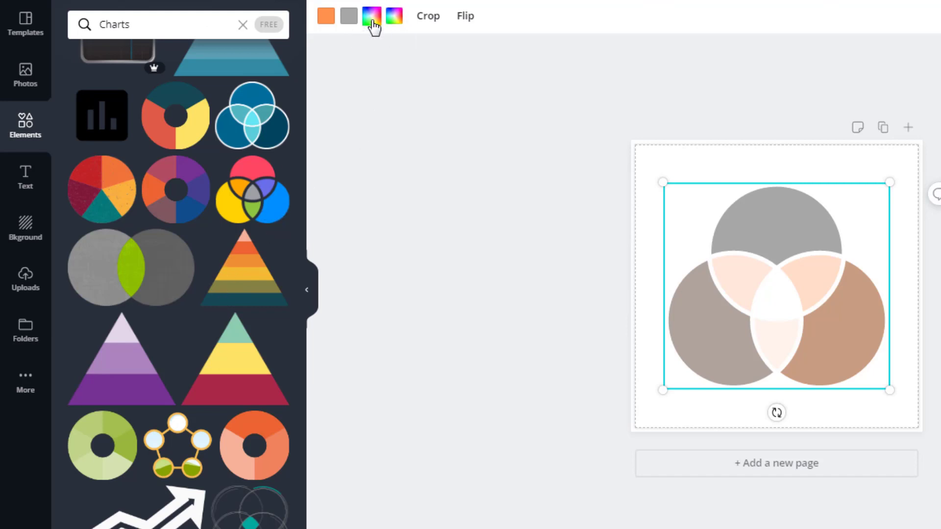
pyautogui.click(394, 20)
pyautogui.click(397, 19)
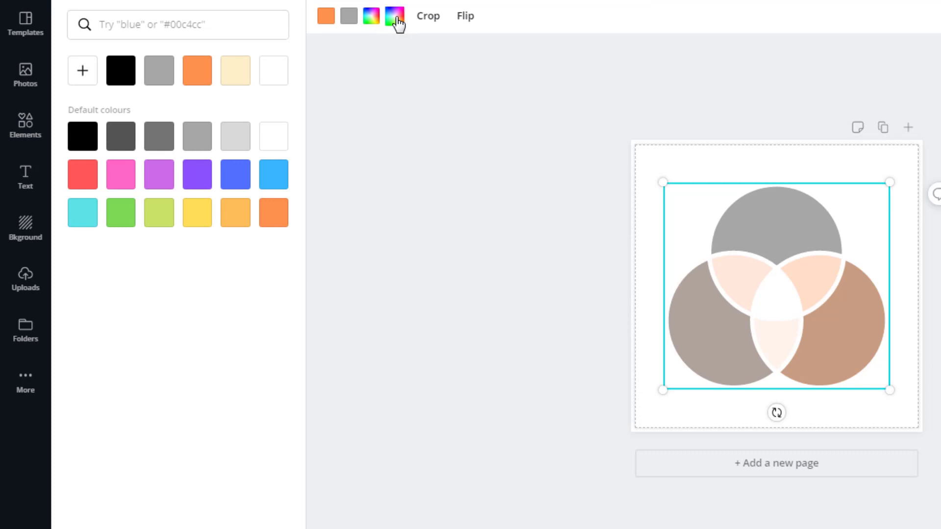
pyautogui.click(196, 142)
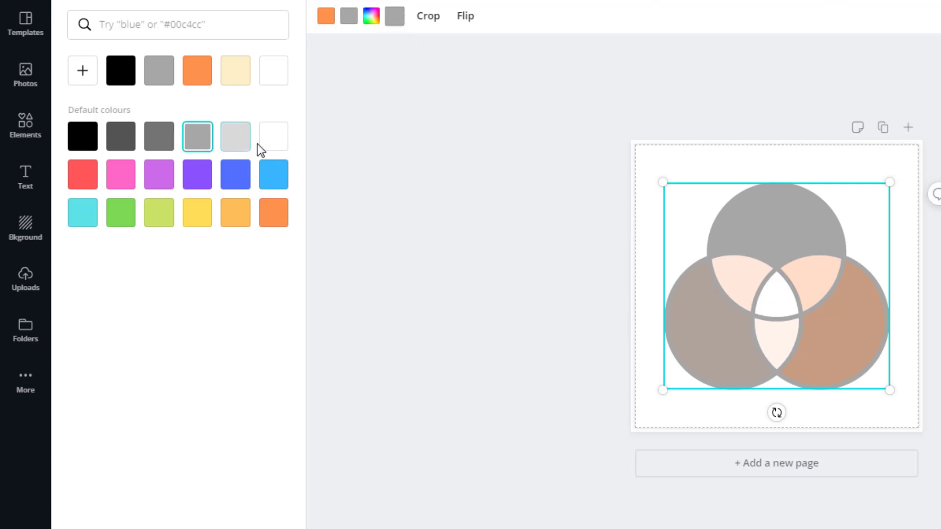
pyautogui.click(271, 146)
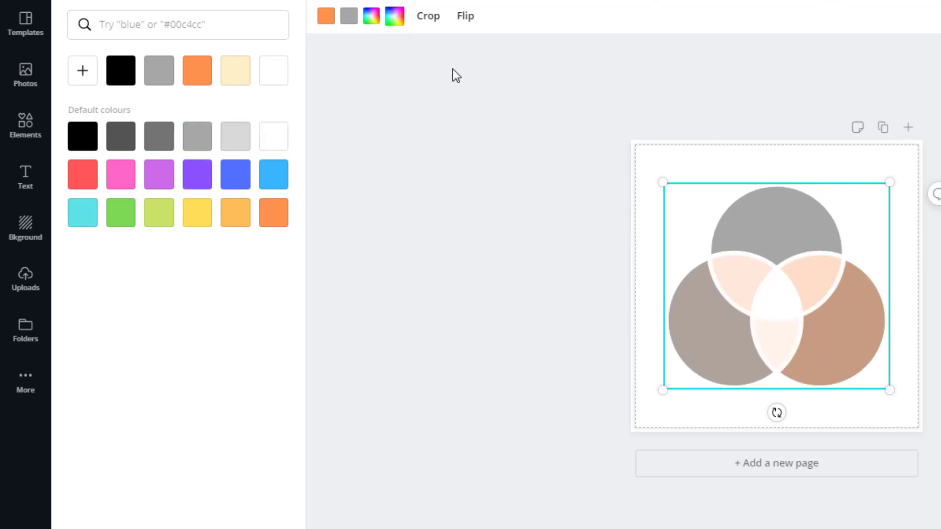
# Check the Venn diagram's flip options and try cropping it from its upper-left corner
pyautogui.click(465, 20)
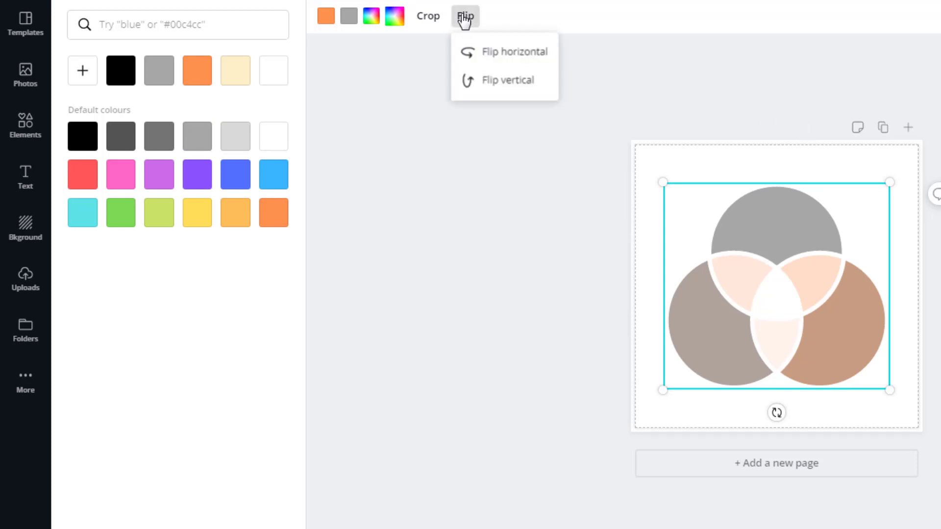
pyautogui.click(464, 20)
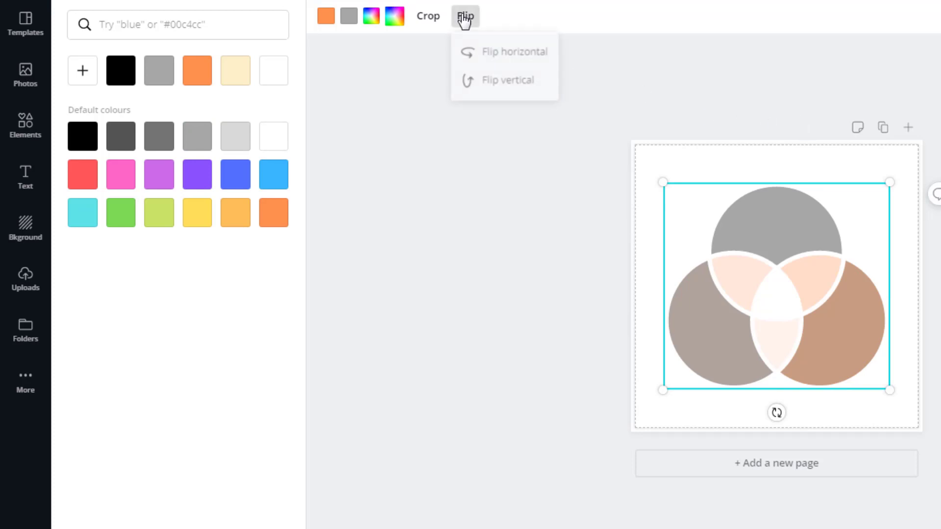
pyautogui.click(434, 20)
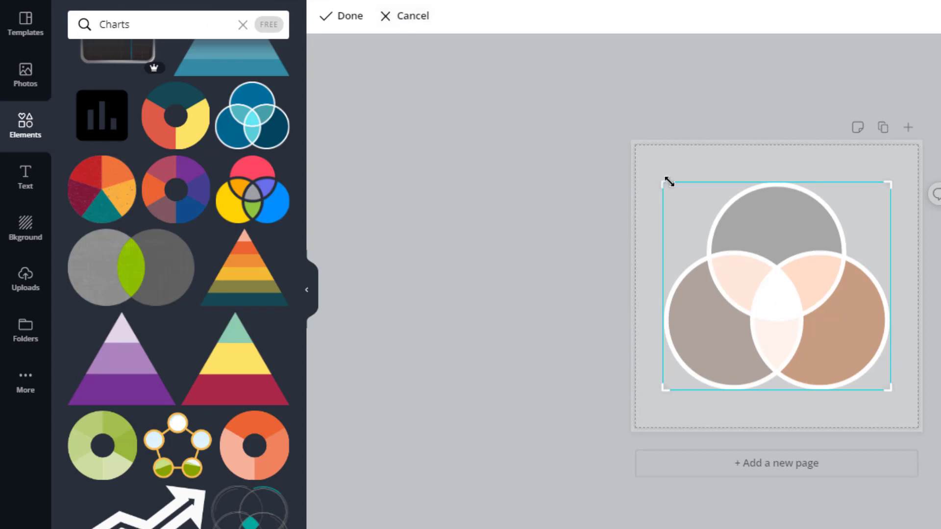
pyautogui.moveTo(678, 195)
pyautogui.mouseDown()
pyautogui.moveTo(692, 200)
pyautogui.moveTo(663, 170)
pyautogui.moveTo(584, 140)
pyautogui.moveTo(674, 185)
pyautogui.mouseUp()
pyautogui.press('Return')
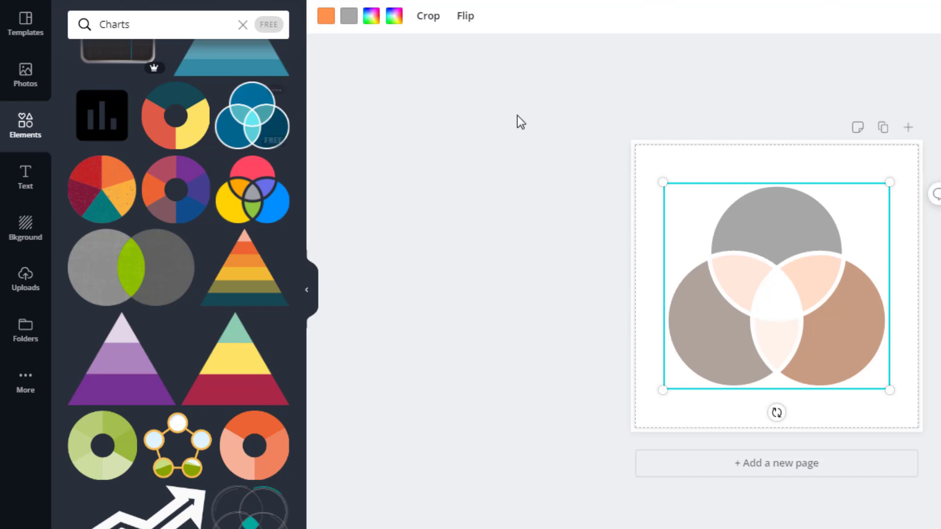
# Browse further through the Charts collection and add the patterned black-and-white and the patterned multicoloured three-circle Venn diagrams
pyautogui.scroll(-5, 173, 319)
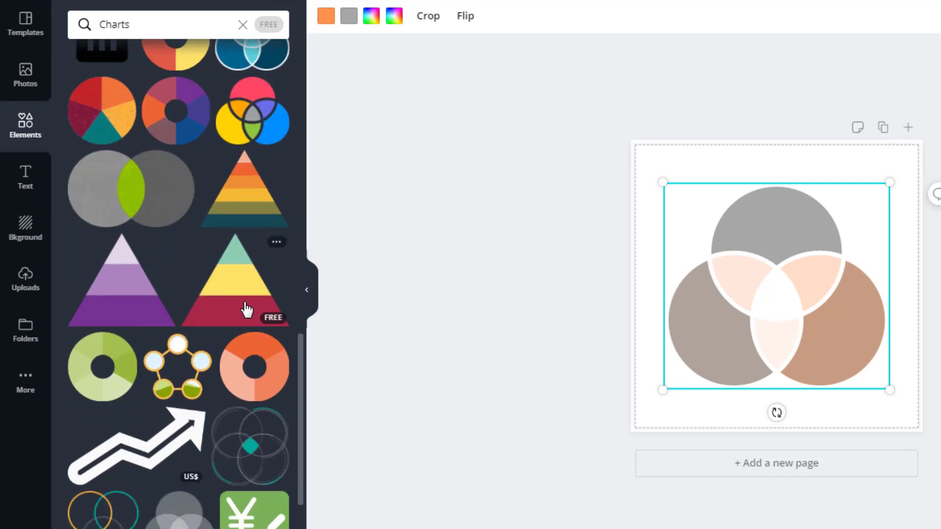
pyautogui.scroll(-7, 245, 310)
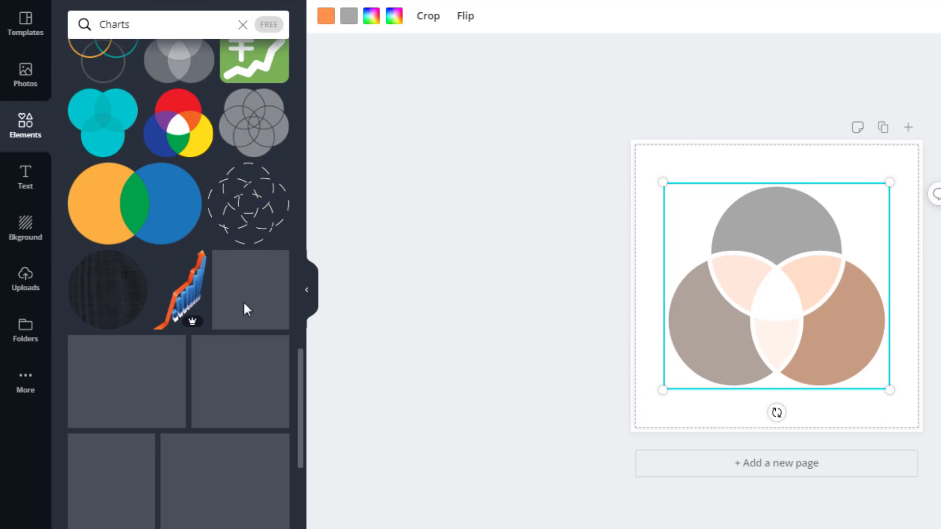
pyautogui.scroll(-4, 245, 310)
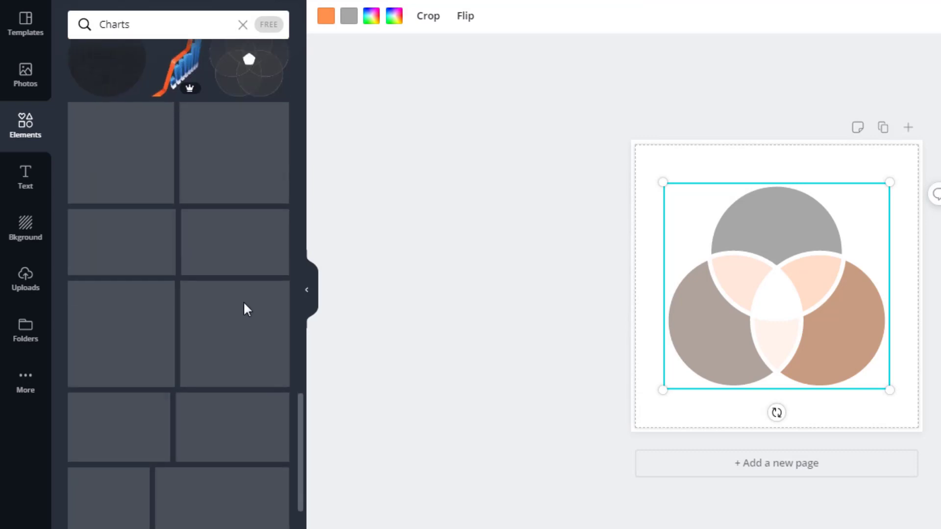
pyautogui.scroll(3, 245, 310)
pyautogui.scroll(2, 244, 303)
pyautogui.scroll(-5, 244, 303)
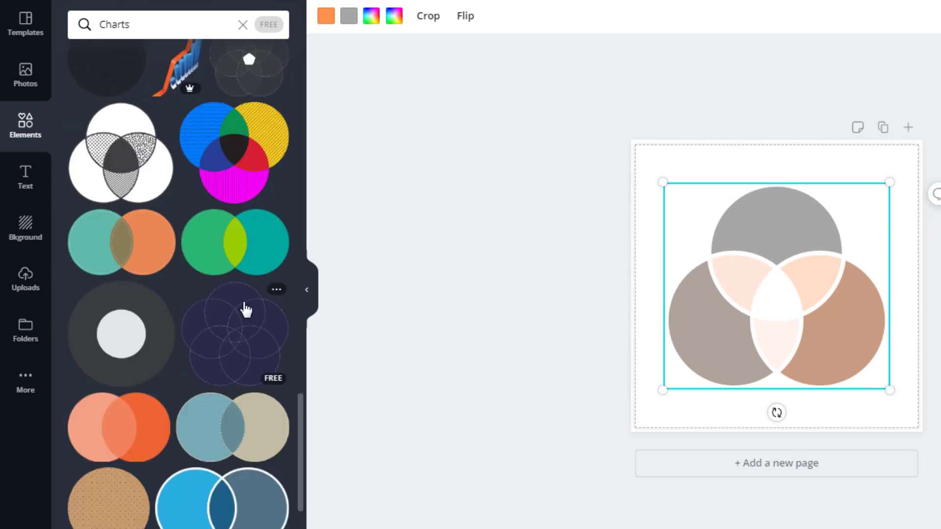
pyautogui.click(143, 174)
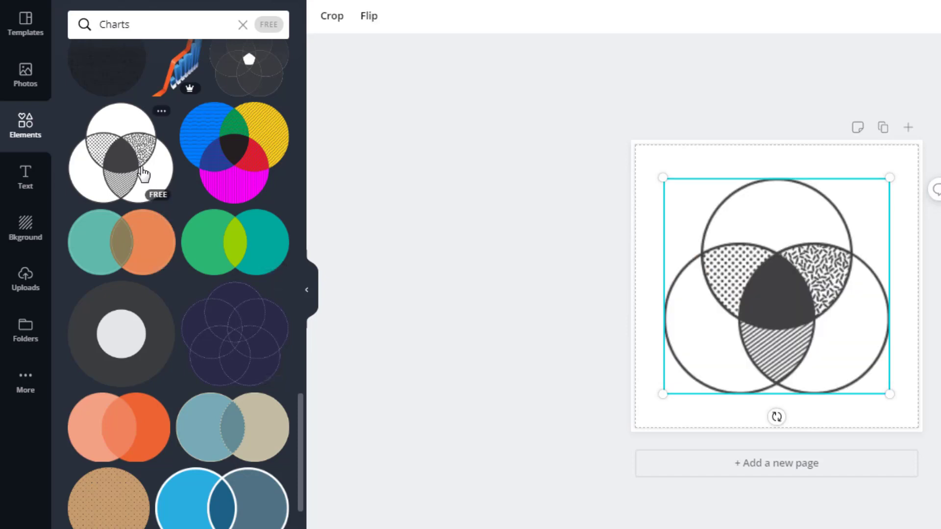
pyautogui.click(253, 152)
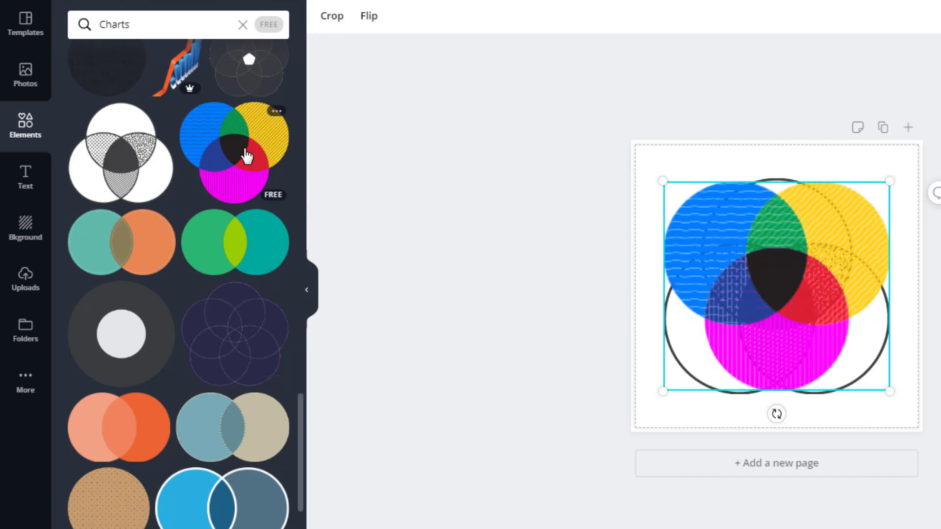
# Clear the Charts search and delete all the Venn diagrams from the page
pyautogui.scroll(8, 189, 308)
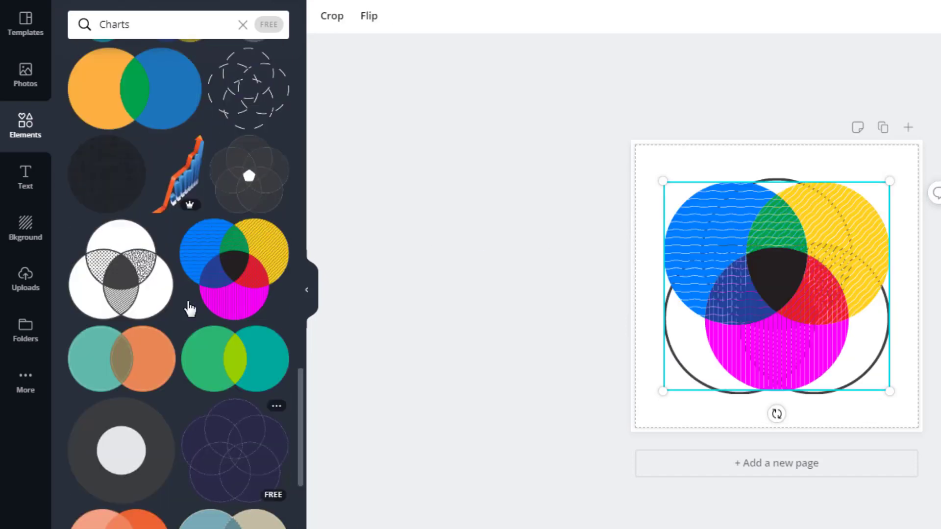
pyautogui.scroll(6, 189, 308)
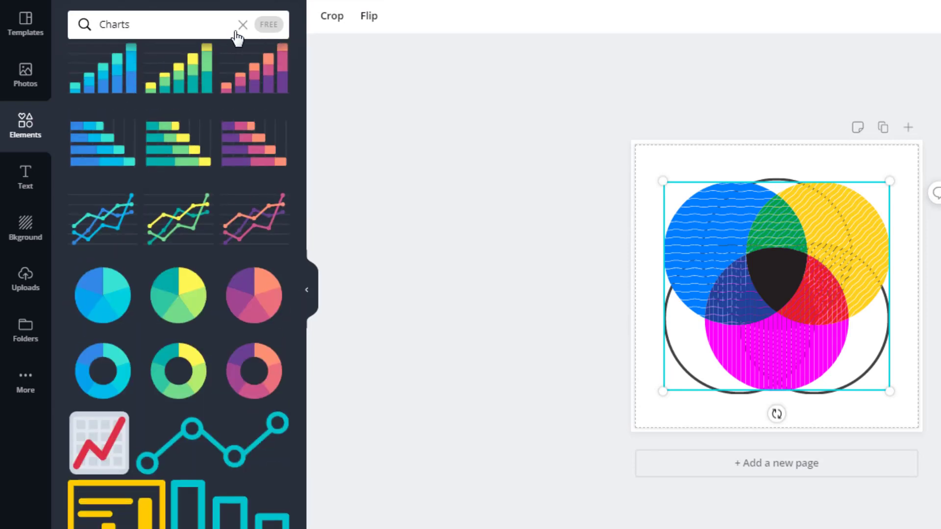
pyautogui.click(240, 28)
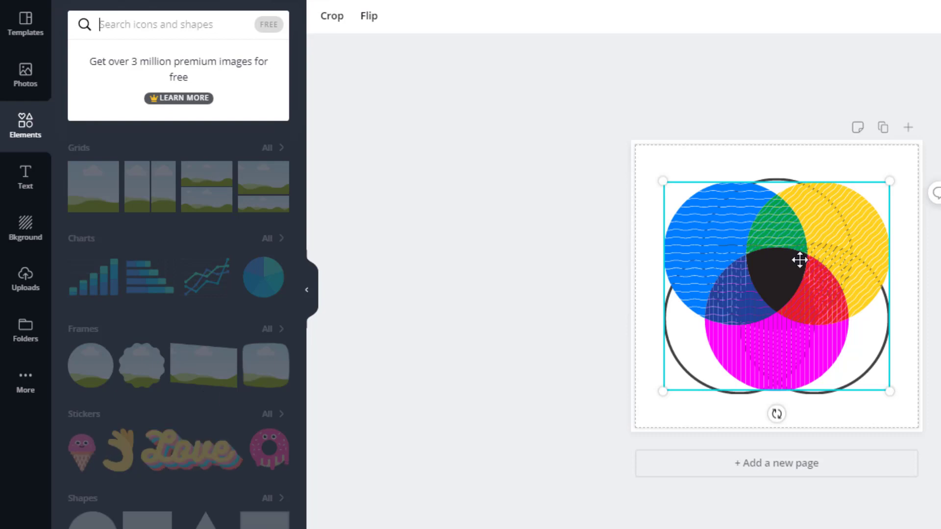
pyautogui.press('Delete')
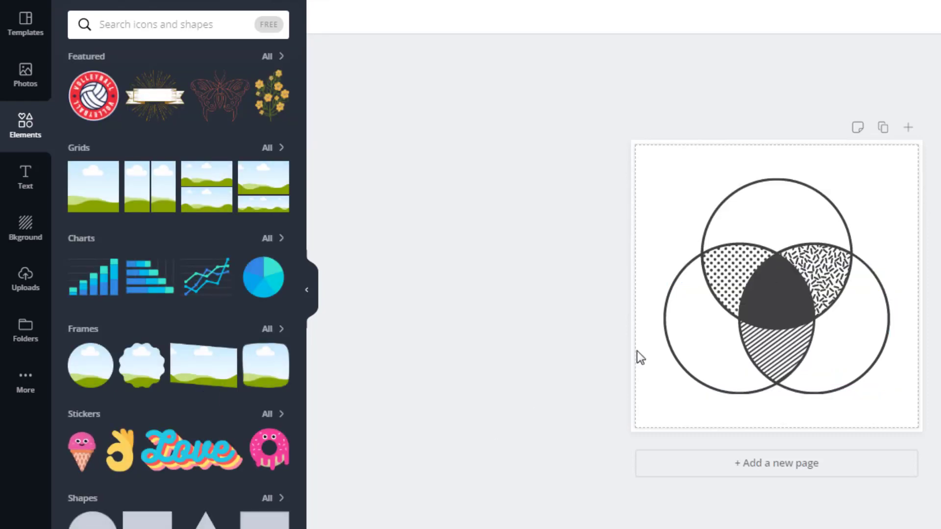
pyautogui.click(732, 203)
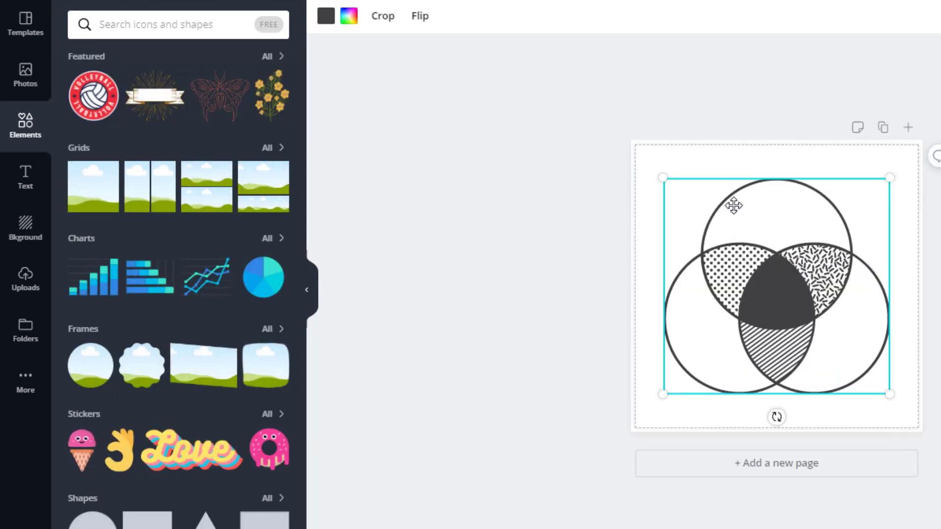
pyautogui.hotkey('ctrl', 'z')
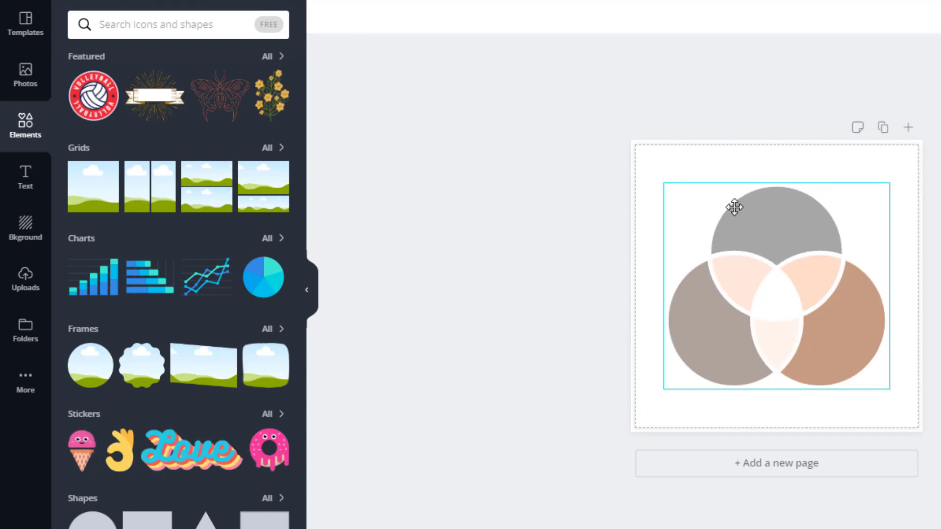
pyautogui.press('Delete')
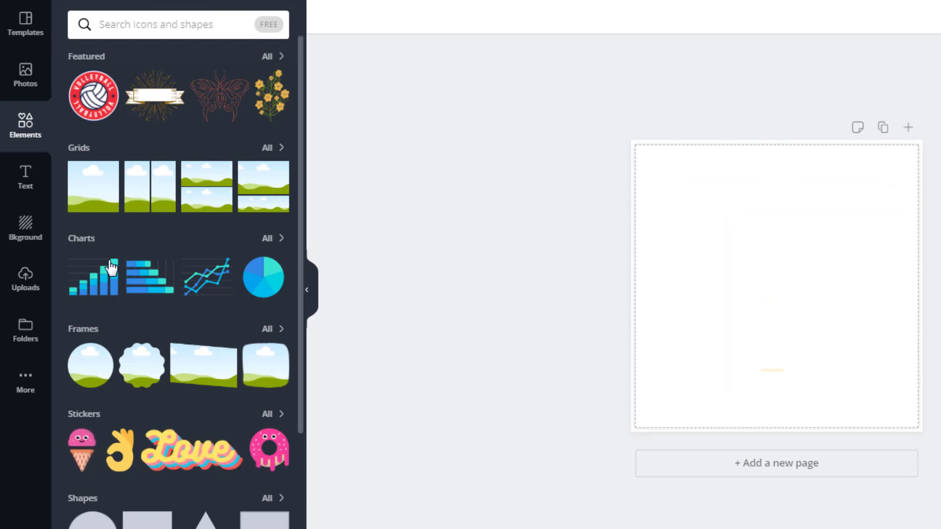
# Add the circle frame and the frame with three stacked strips from the Frames collection to the page
pyautogui.moveTo(90, 368)
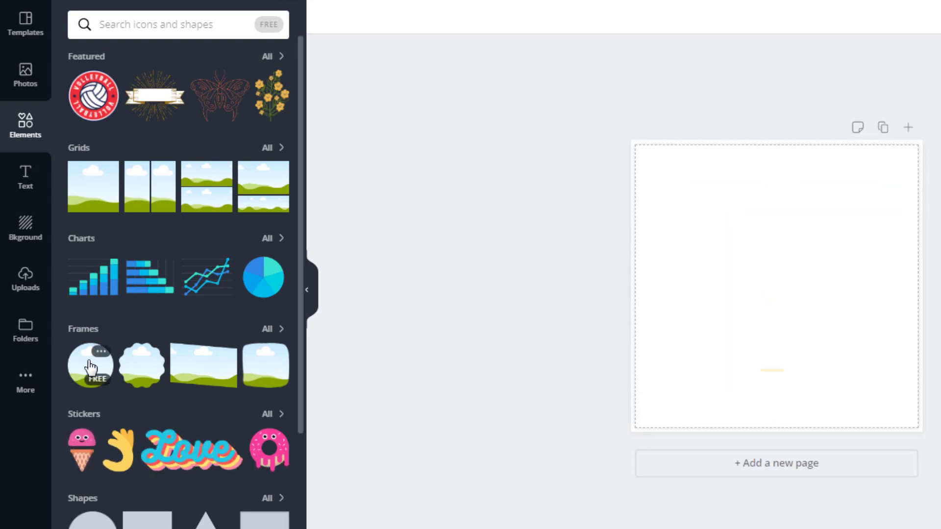
pyautogui.click(90, 367)
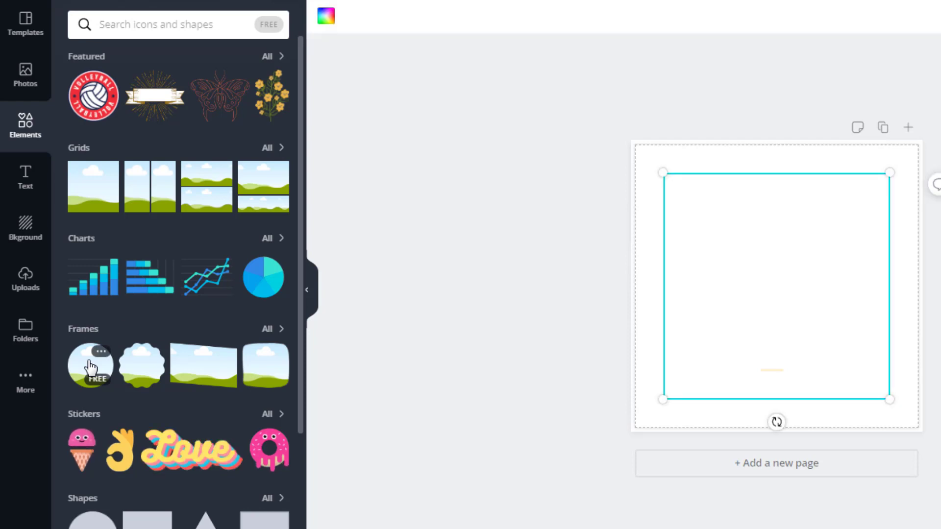
pyautogui.click(269, 330)
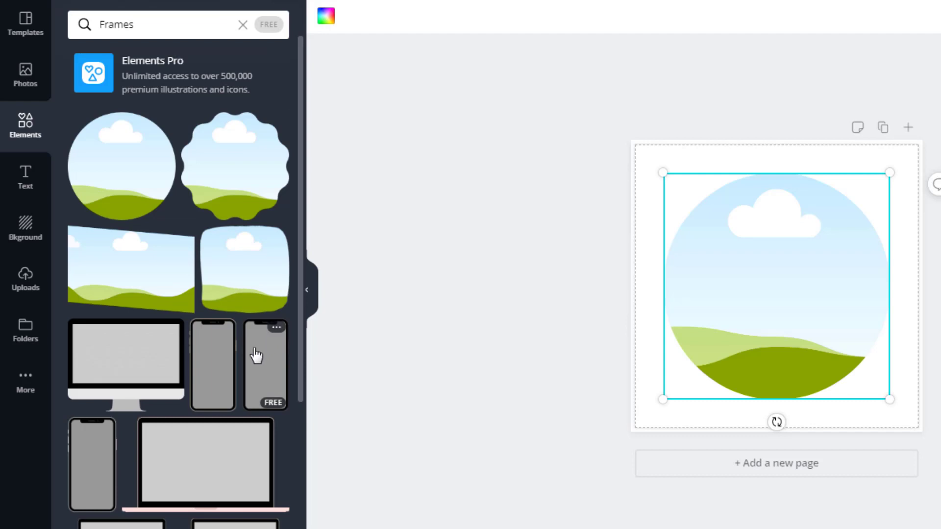
pyautogui.scroll(-3, 256, 354)
pyautogui.scroll(-3, 255, 354)
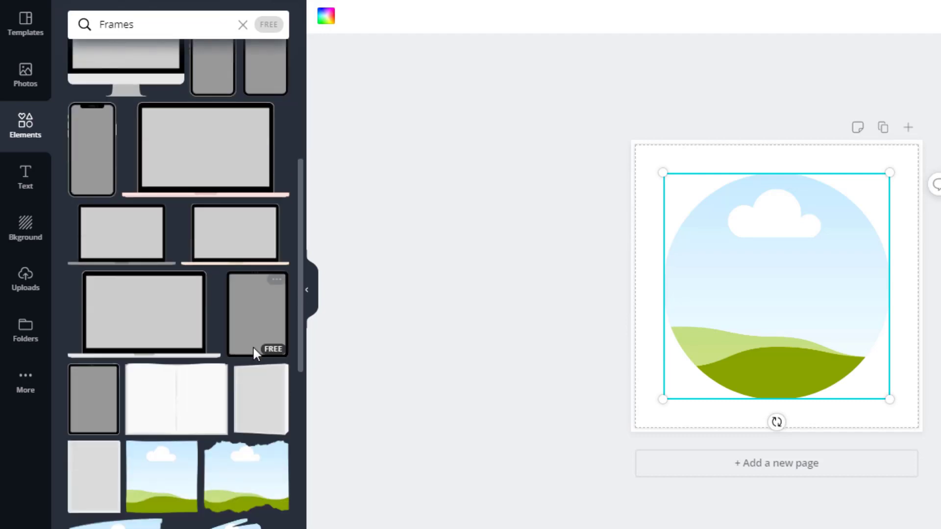
pyautogui.scroll(-3, 254, 360)
pyautogui.scroll(-8, 228, 363)
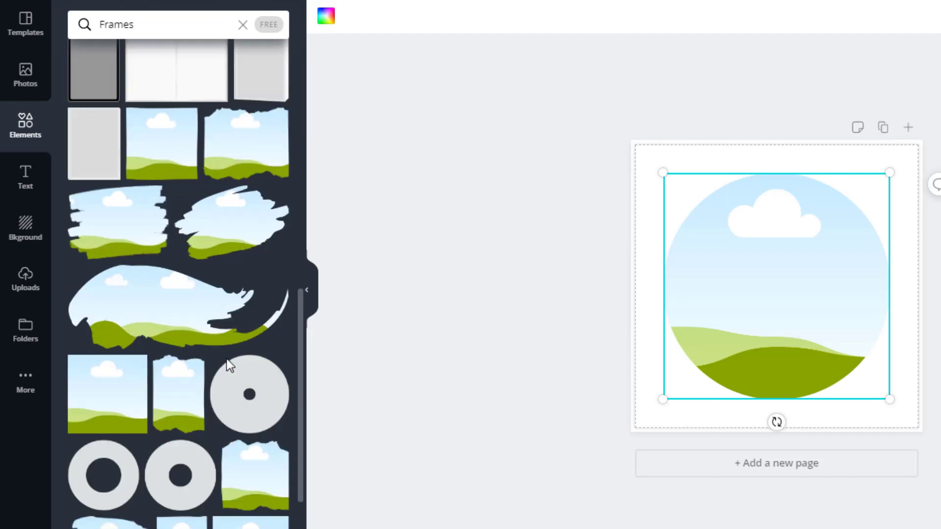
pyautogui.scroll(2, 219, 362)
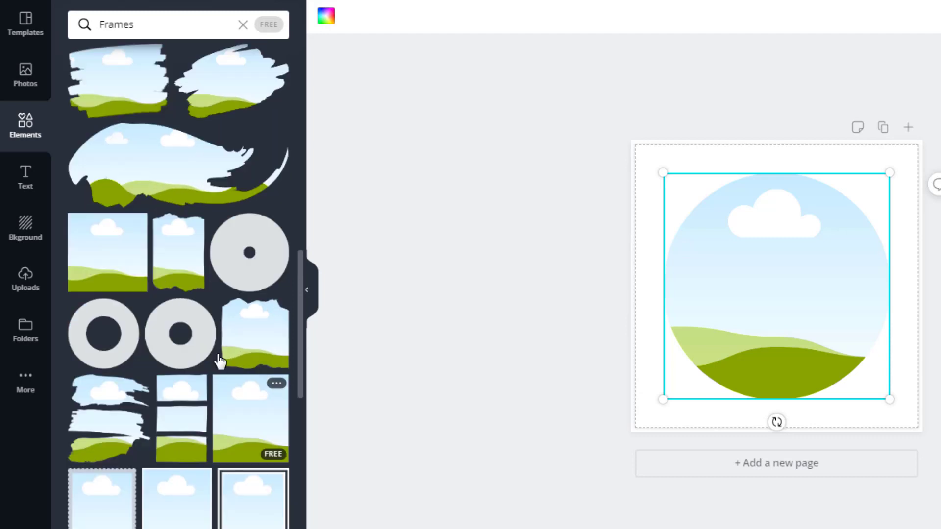
pyautogui.scroll(-2, 219, 357)
pyautogui.click(195, 369)
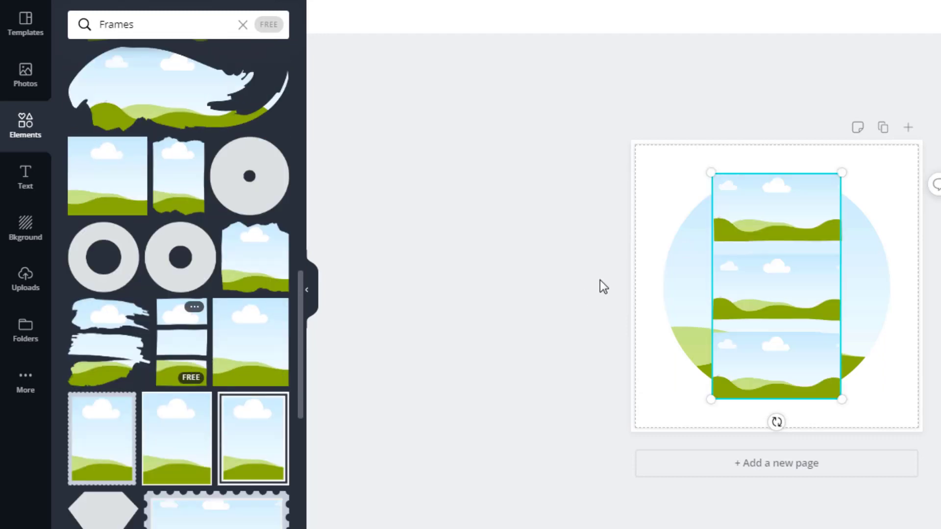
# Fill the three-strip frame's top strip with the potted plant photo, and resize and move the frame to the page's upper-left corner
pyautogui.moveTo(737, 223); pyautogui.dragTo(666, 155)
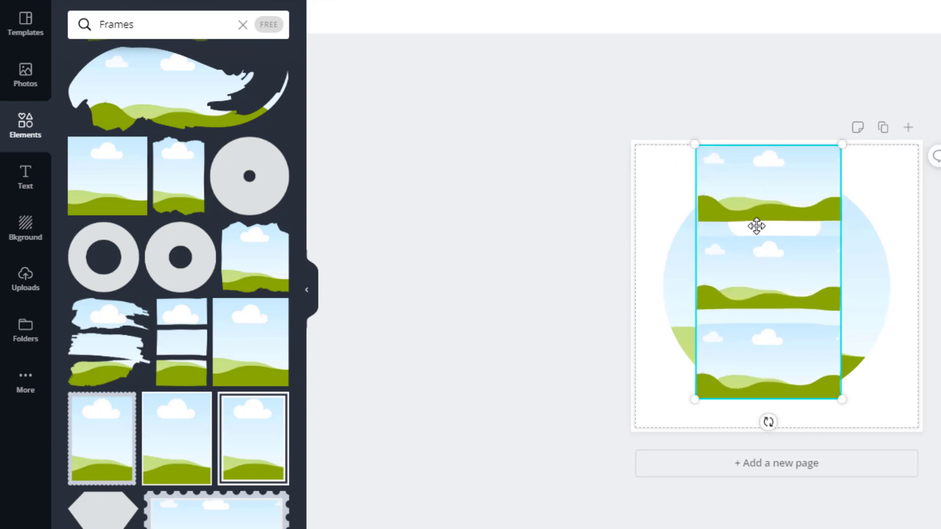
pyautogui.click(24, 74)
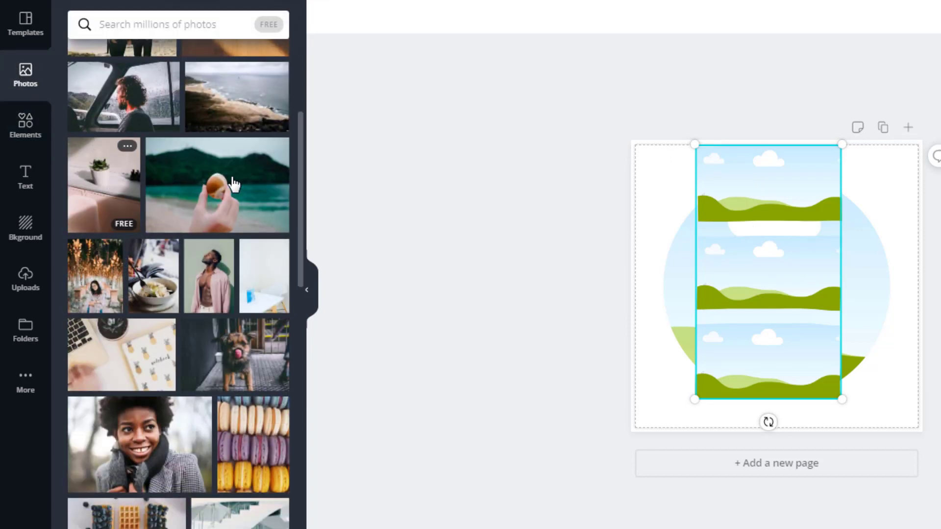
pyautogui.moveTo(109, 184); pyautogui.dragTo(738, 202)
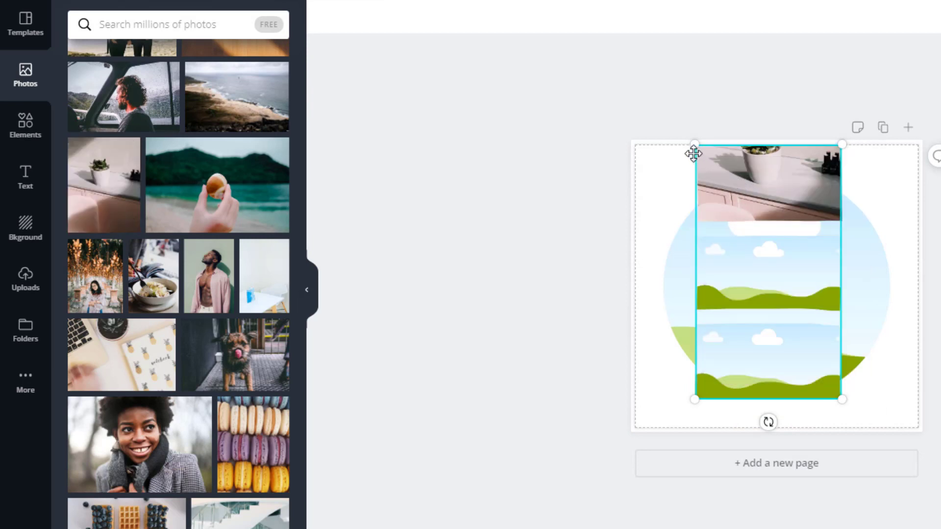
pyautogui.moveTo(695, 144); pyautogui.dragTo(713, 174)
pyautogui.moveTo(768, 211); pyautogui.dragTo(692, 182)
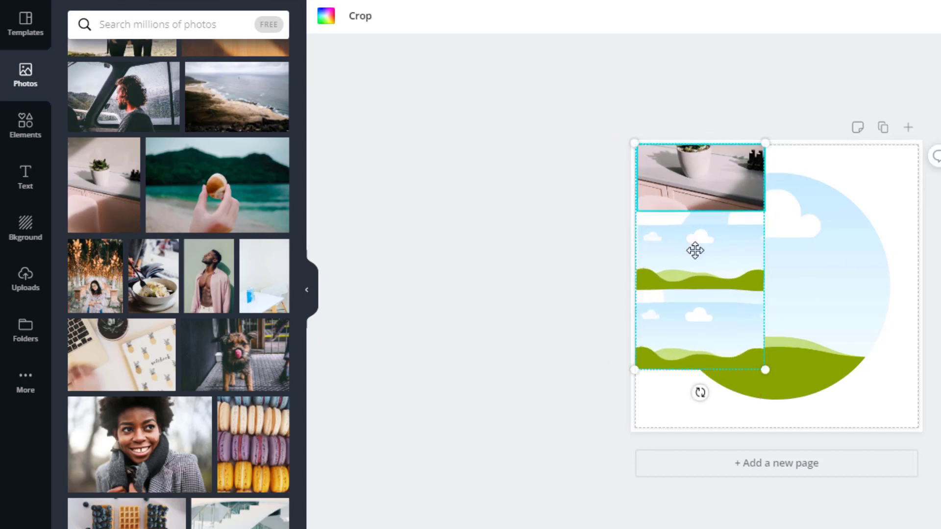
# Clear the page by deleting the plant photo, the three-strip frame and the circle frame
pyautogui.click(26, 127)
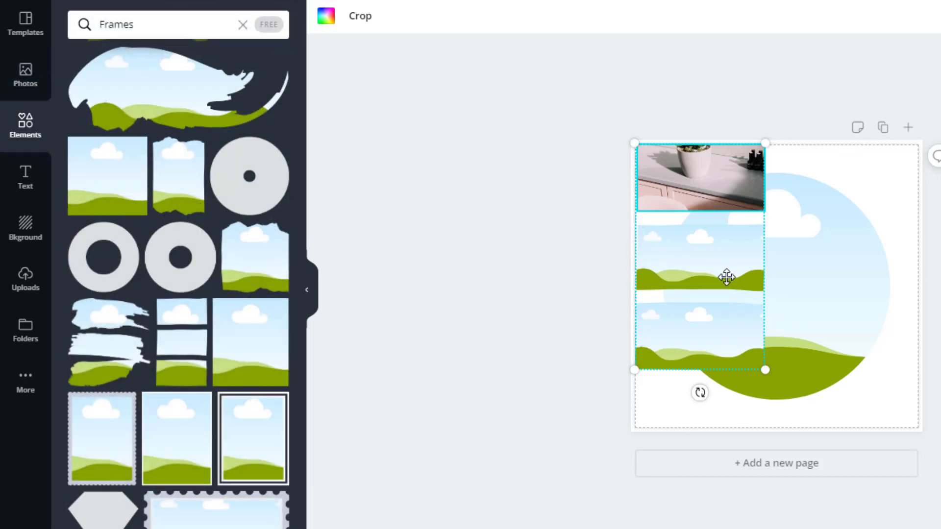
pyautogui.press('Delete')
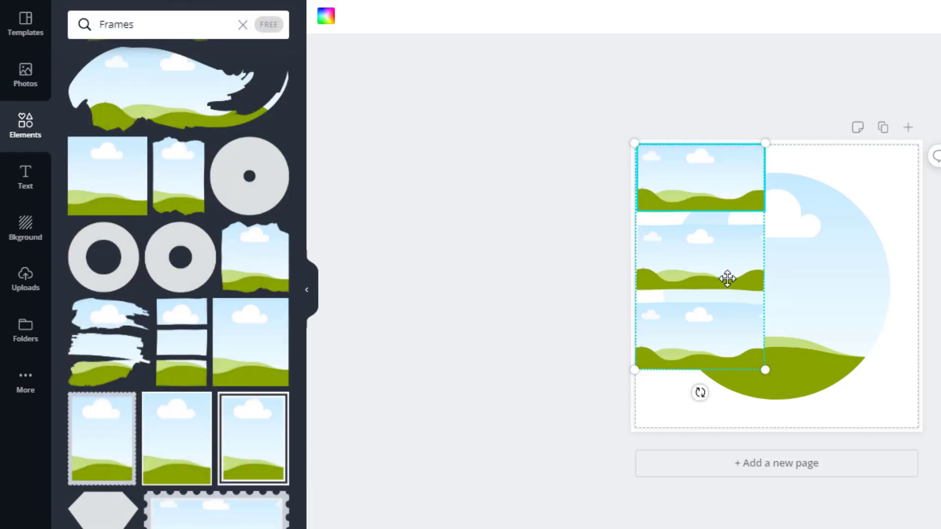
pyautogui.click(703, 279)
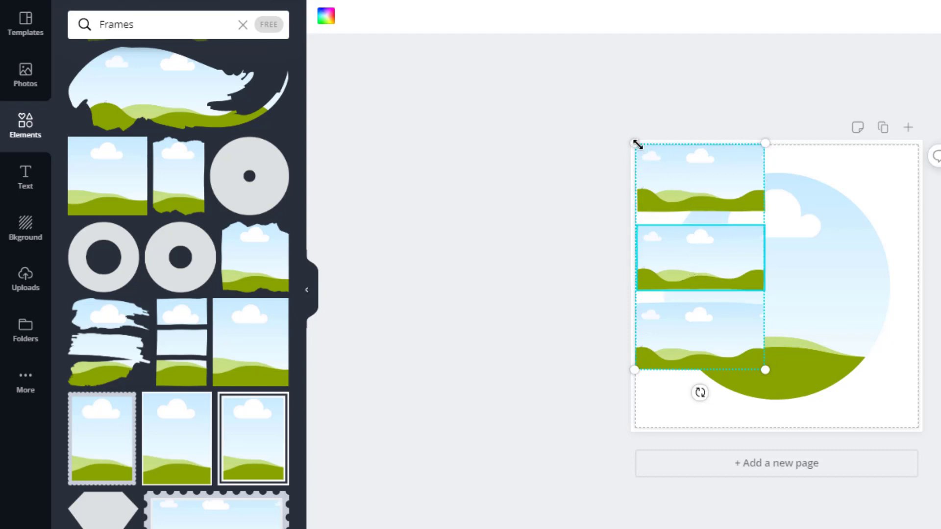
pyautogui.press('Delete')
pyautogui.click(712, 241)
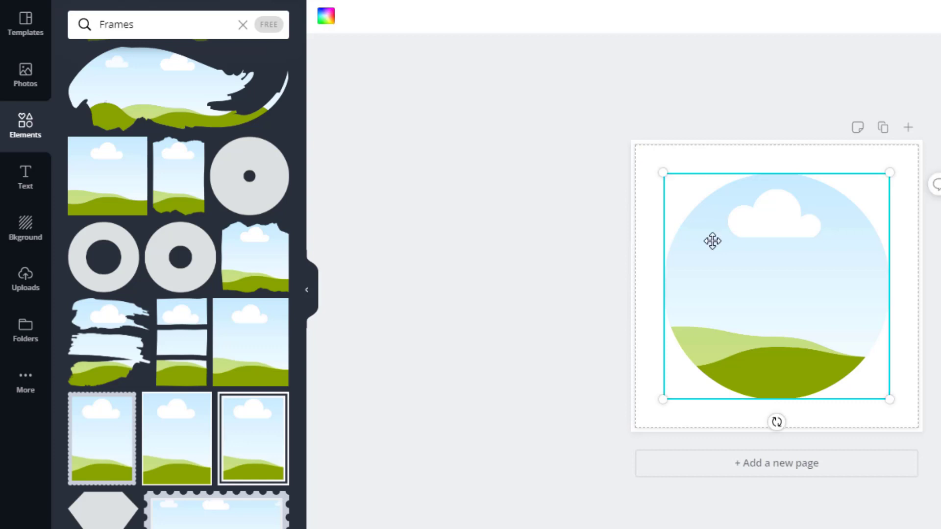
pyautogui.press('Delete')
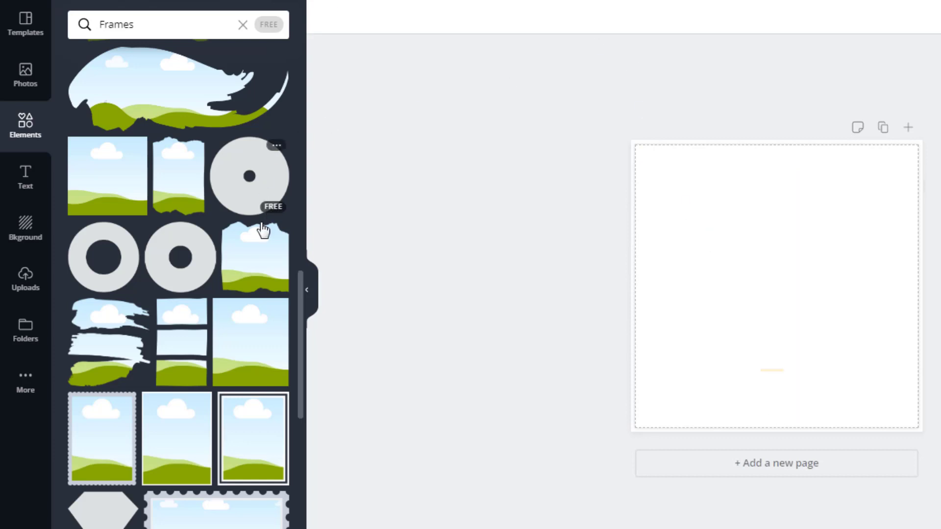
# Add the large laptop frame with the pink base and the desktop monitor frame to the page
pyautogui.scroll(-10, 262, 227)
pyautogui.click(202, 156)
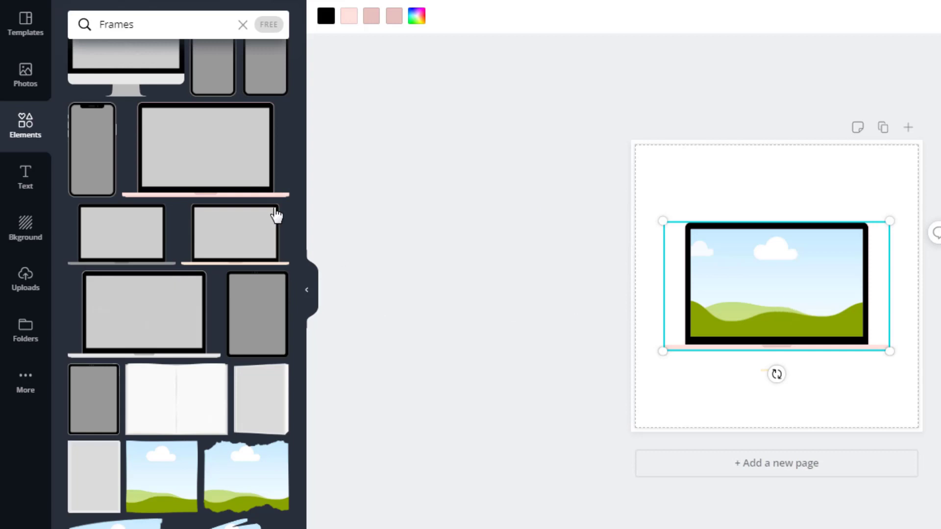
pyautogui.scroll(2, 183, 155)
pyautogui.click(125, 153)
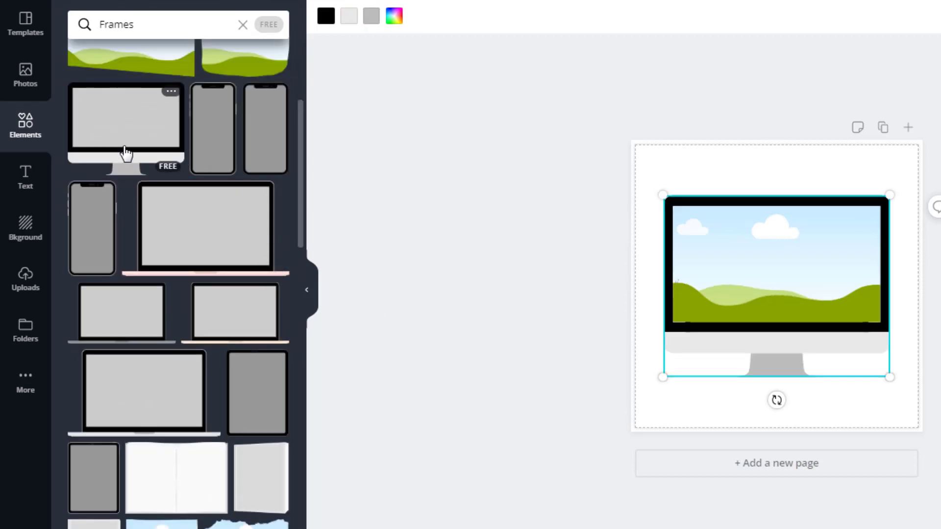
# Centre the desktop monitor frame horizontally on the page and fill its screen with the laptop and pineapple notebook photo
pyautogui.moveTo(769, 261); pyautogui.dragTo(765, 294)
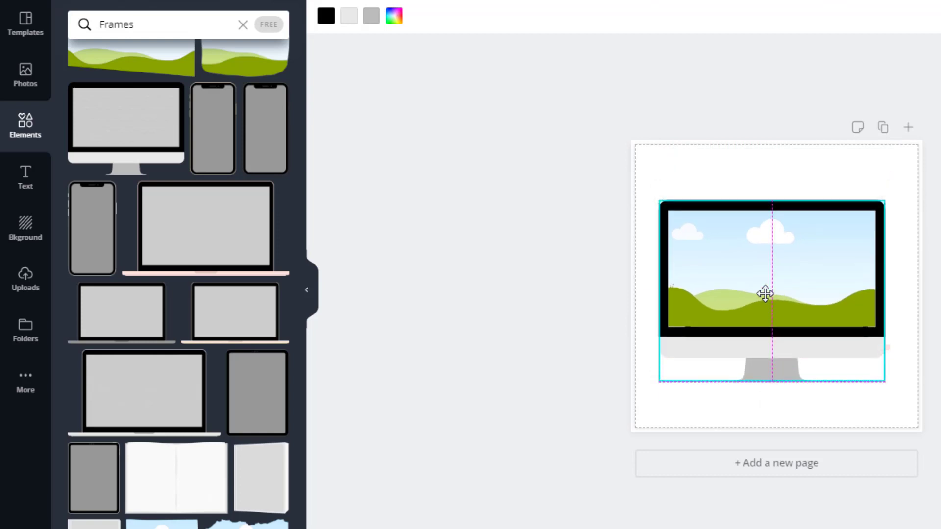
pyautogui.click(26, 86)
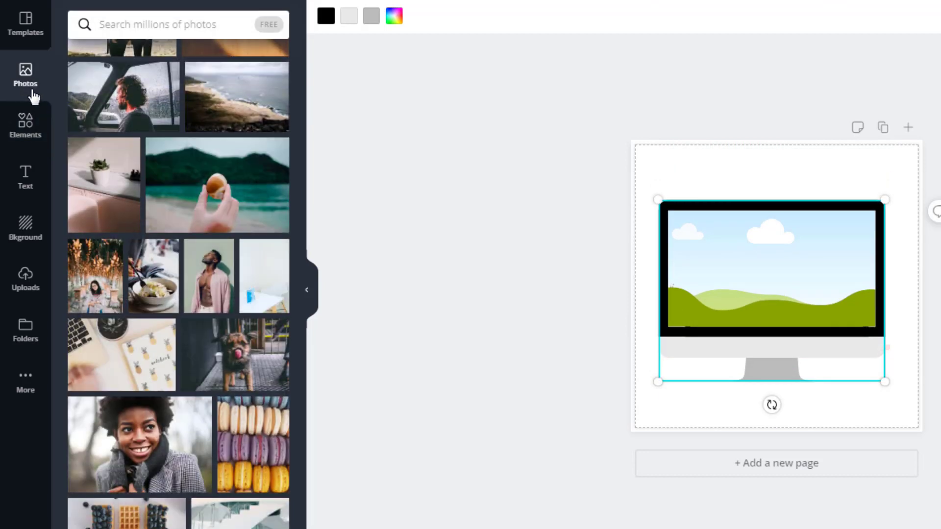
pyautogui.scroll(-2, 208, 268)
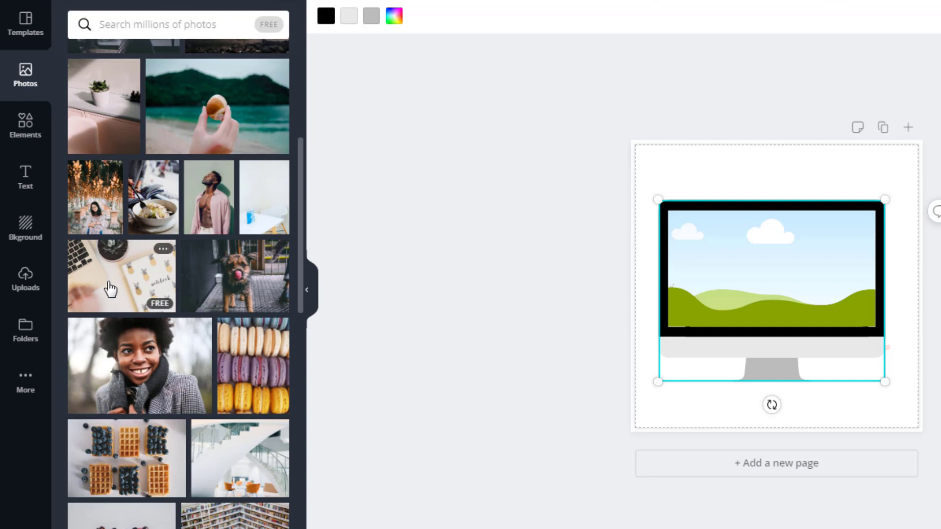
pyautogui.moveTo(113, 289); pyautogui.dragTo(701, 254)
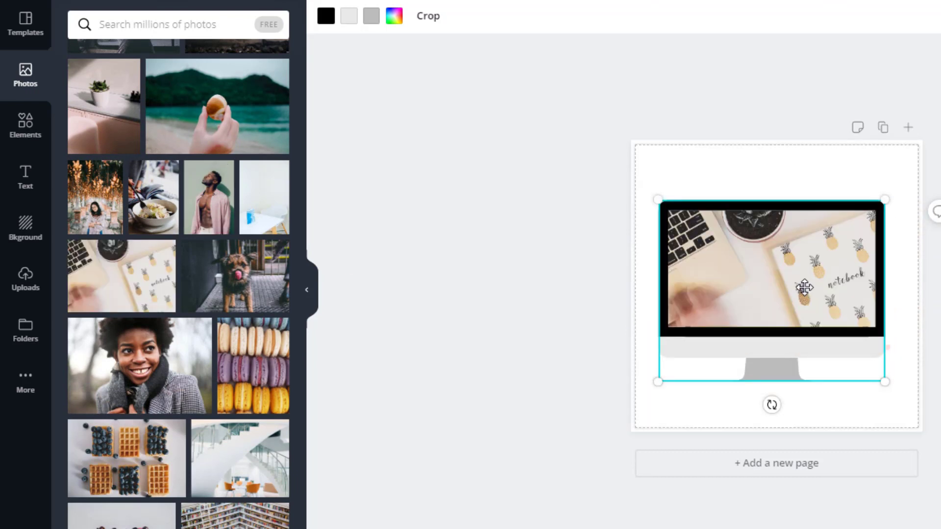
pyautogui.press('Escape')
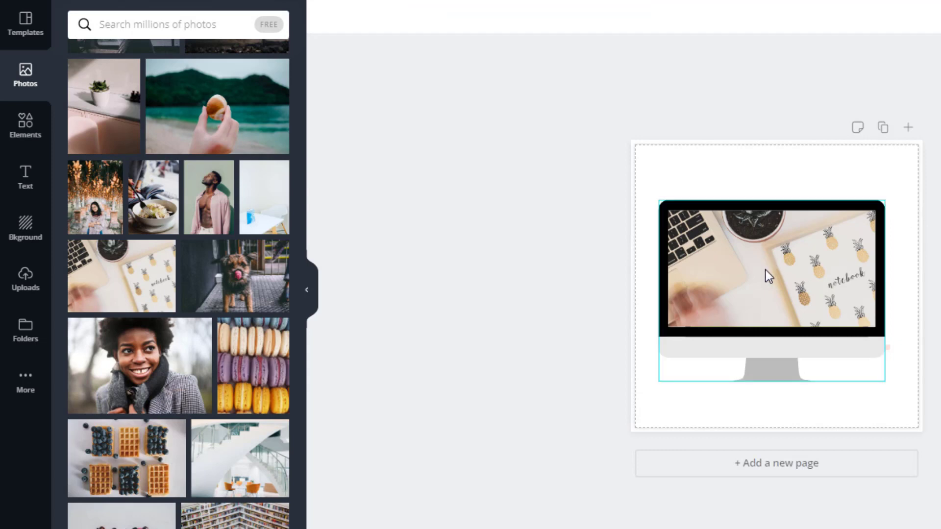
# Delete the pink laptop frame from behind the monitor and resize the monitor frame to about 608 by 488
pyautogui.moveTo(787, 312); pyautogui.dragTo(775, 256)
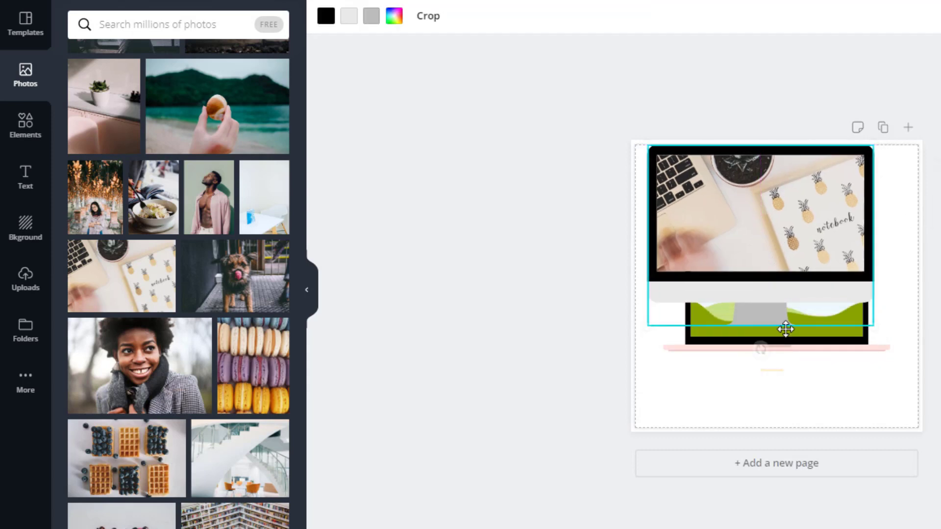
pyautogui.click(812, 342)
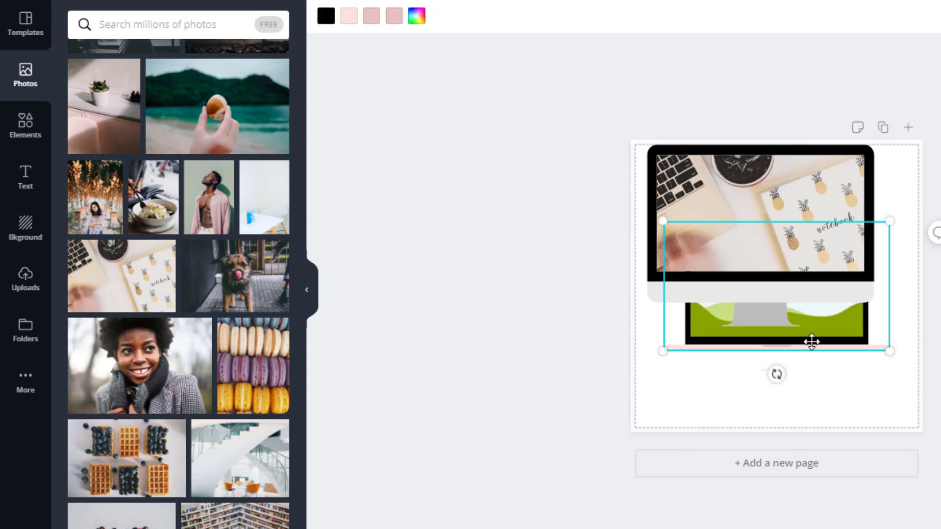
pyautogui.press('Delete')
pyautogui.moveTo(750, 280); pyautogui.dragTo(849, 358)
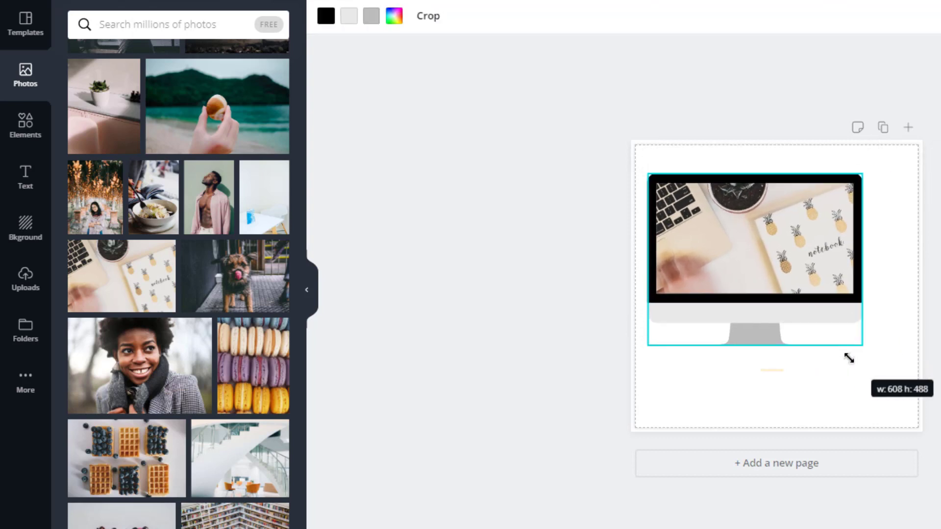
# Recolour the monitor frame with a medium grey lower band, a light grey stand and a turquoise screen border
pyautogui.click(348, 16)
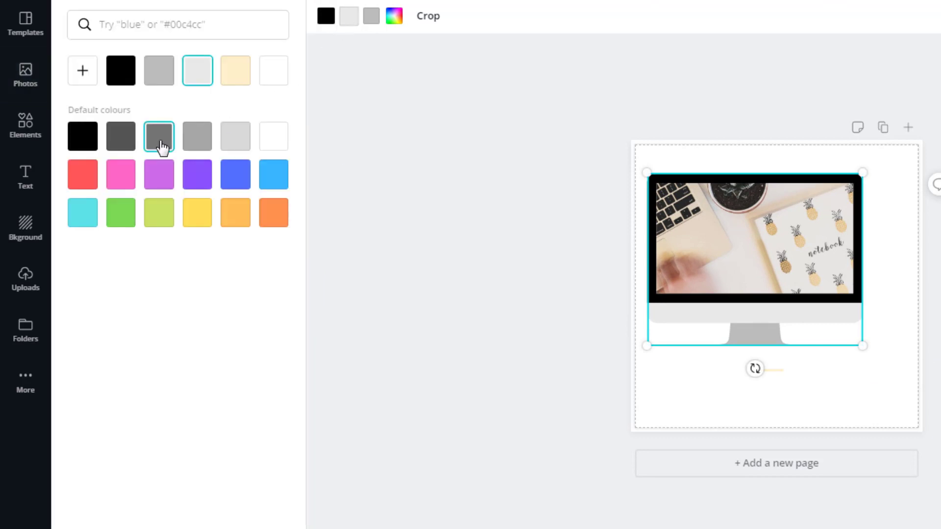
pyautogui.click(159, 137)
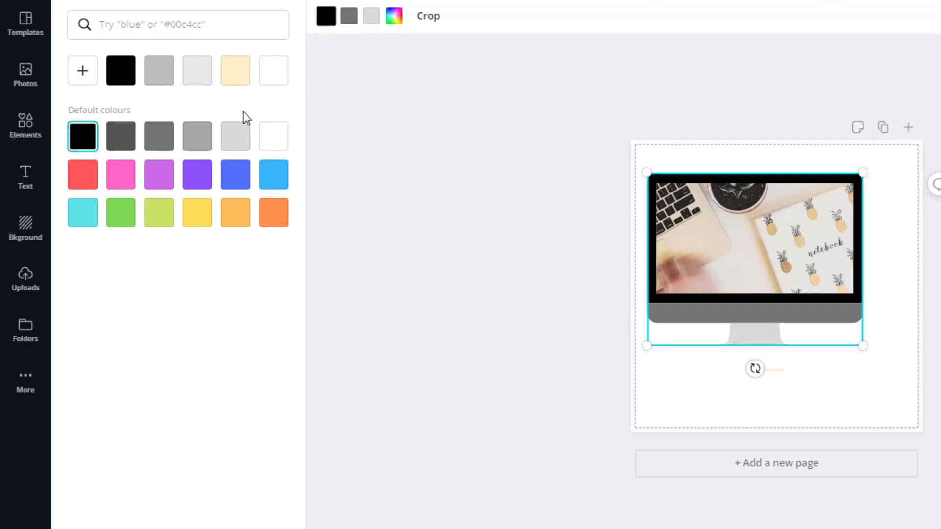
pyautogui.click(275, 140)
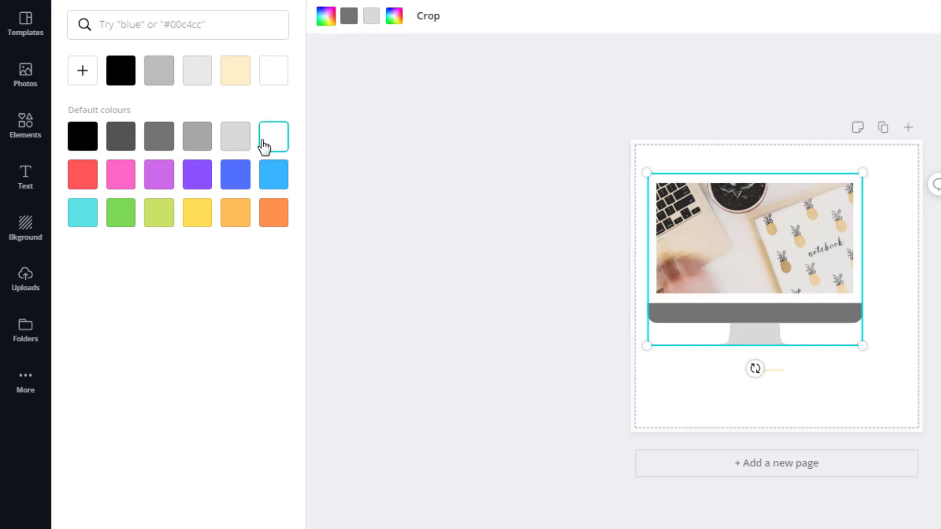
pyautogui.click(242, 147)
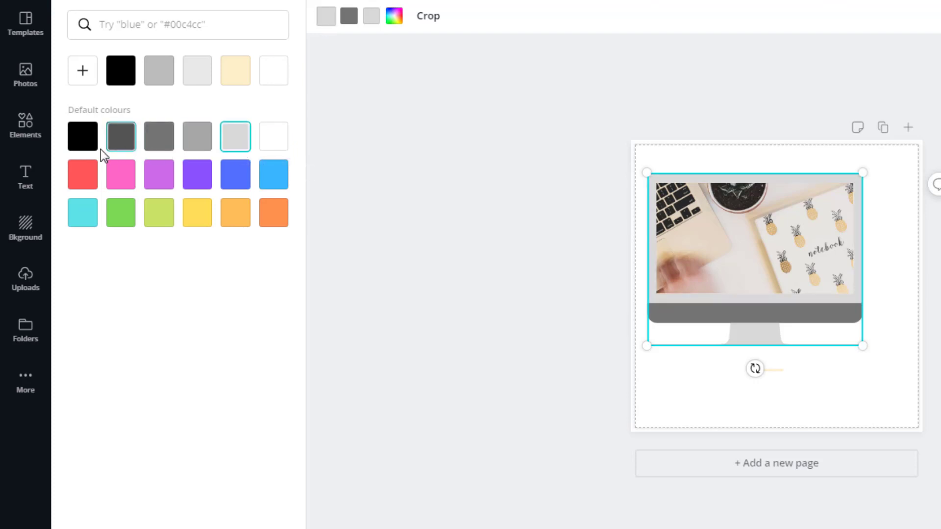
pyautogui.click(117, 149)
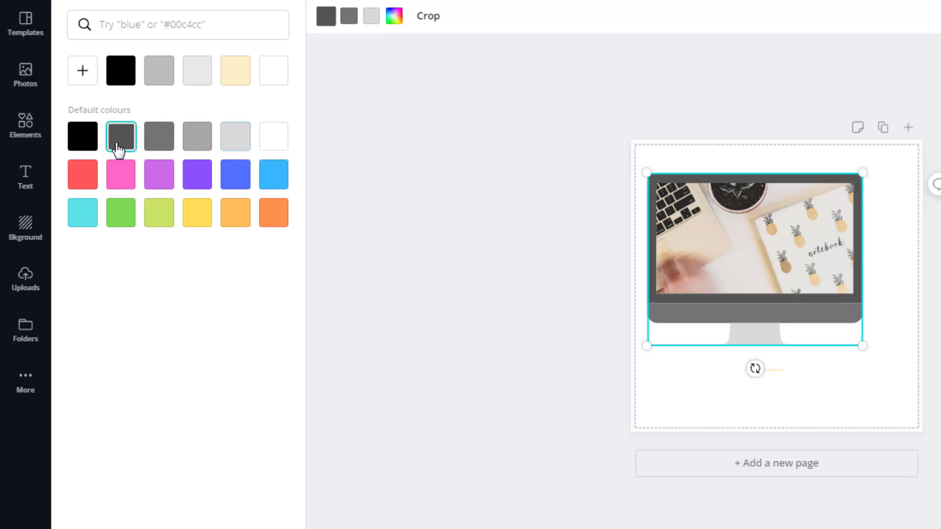
pyautogui.click(117, 217)
pyautogui.click(80, 216)
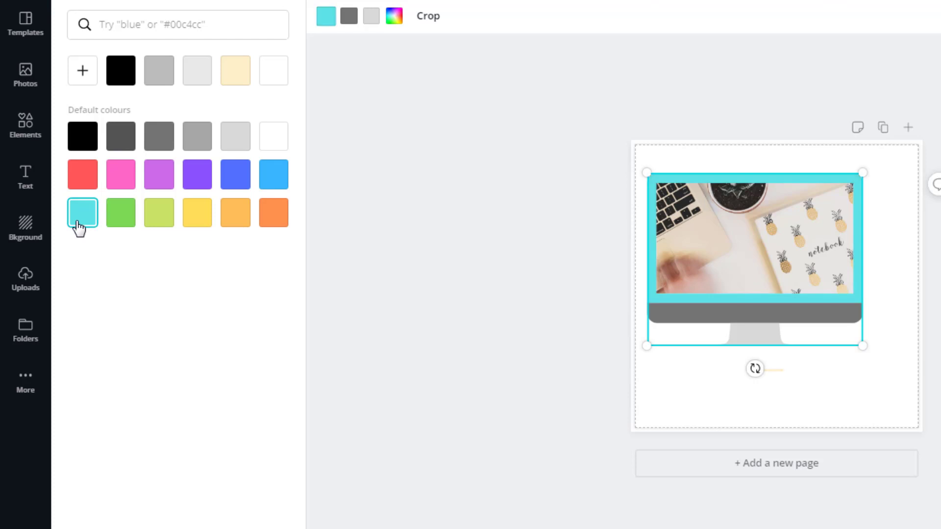
pyautogui.click(895, 377)
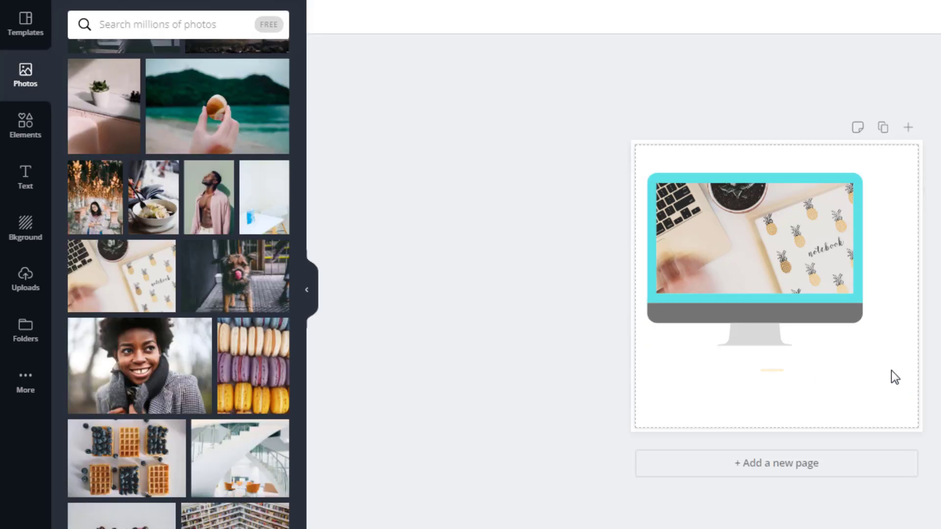
# Delete the notebook photo and the desktop monitor frame from the page
pyautogui.click(828, 325)
pyautogui.press('Delete')
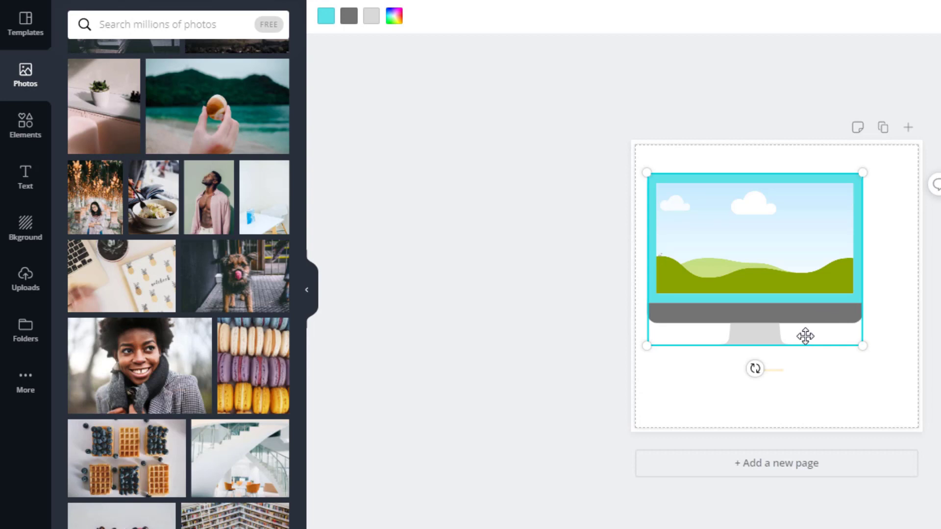
pyautogui.press('Delete')
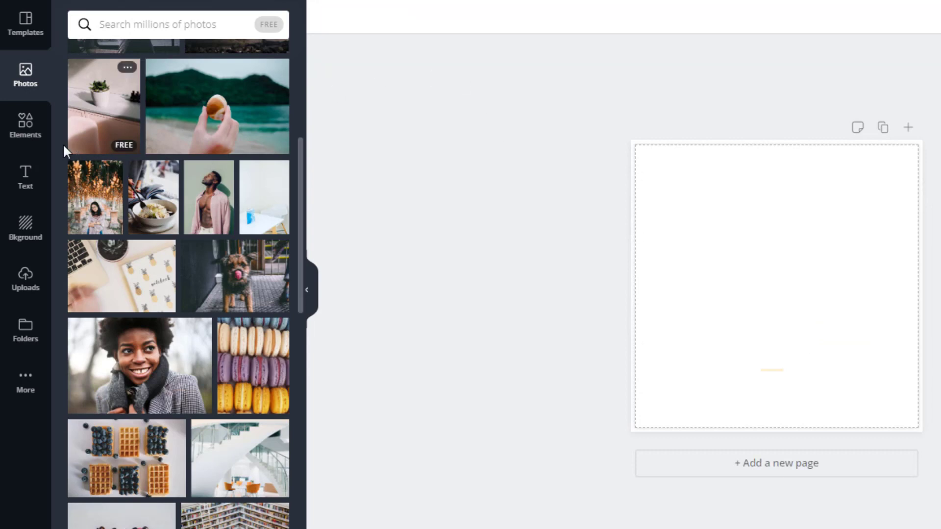
# Find the alphabet frames in the Frames collection and add the letter A frame to the page
pyautogui.click(37, 141)
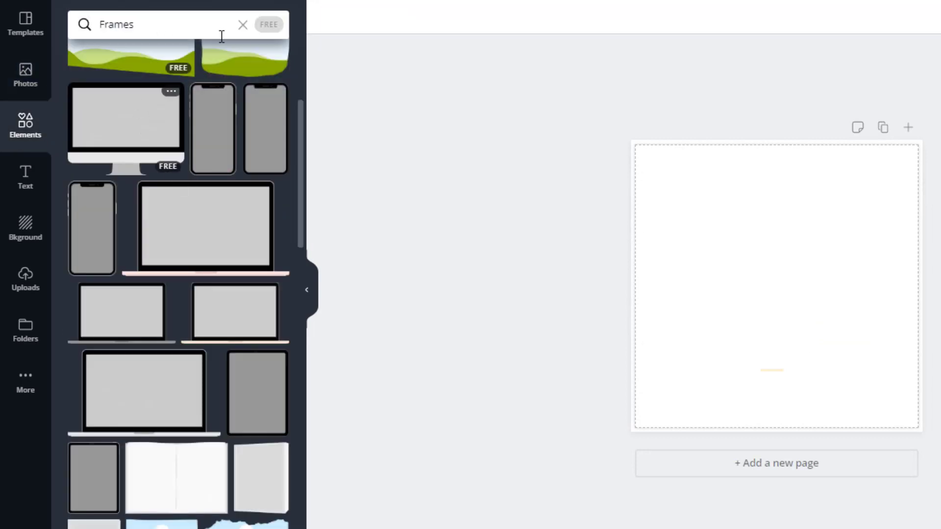
pyautogui.scroll(-15, 238, 237)
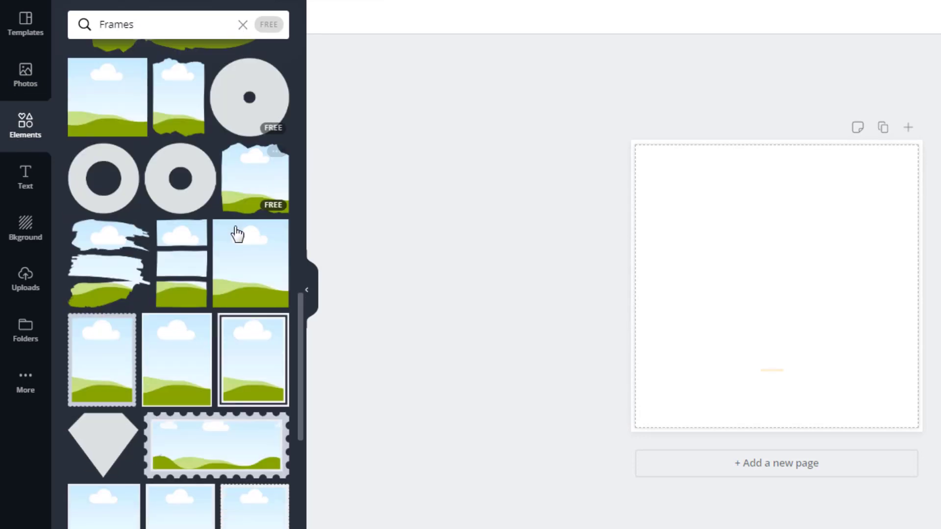
pyautogui.scroll(-5, 236, 232)
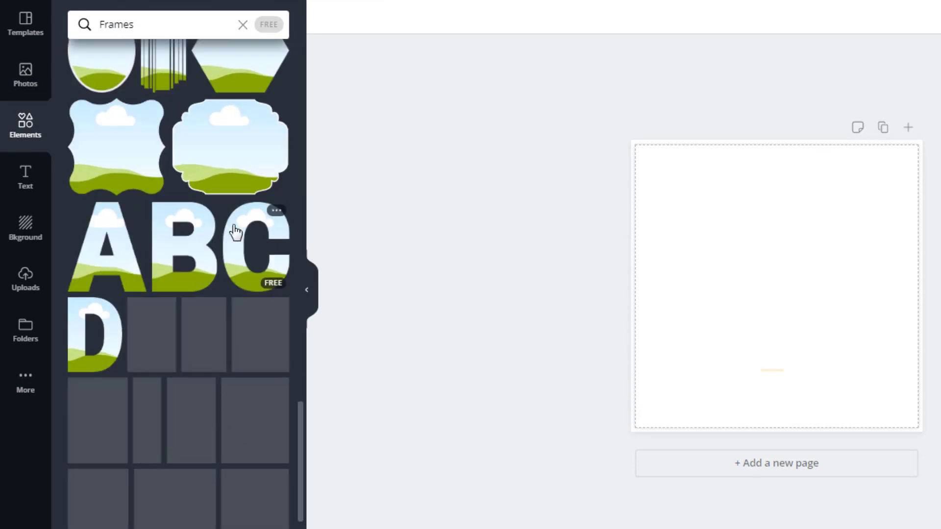
pyautogui.scroll(-3, 141, 321)
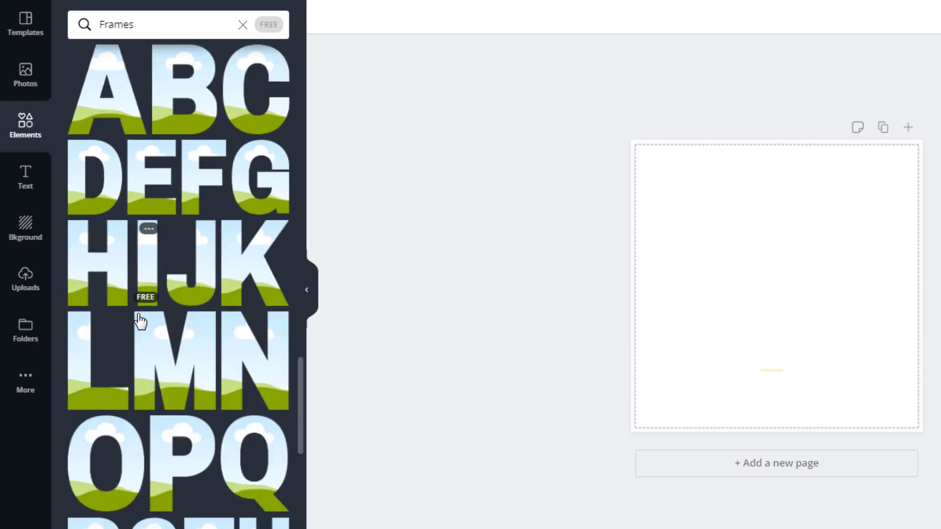
pyautogui.click(121, 104)
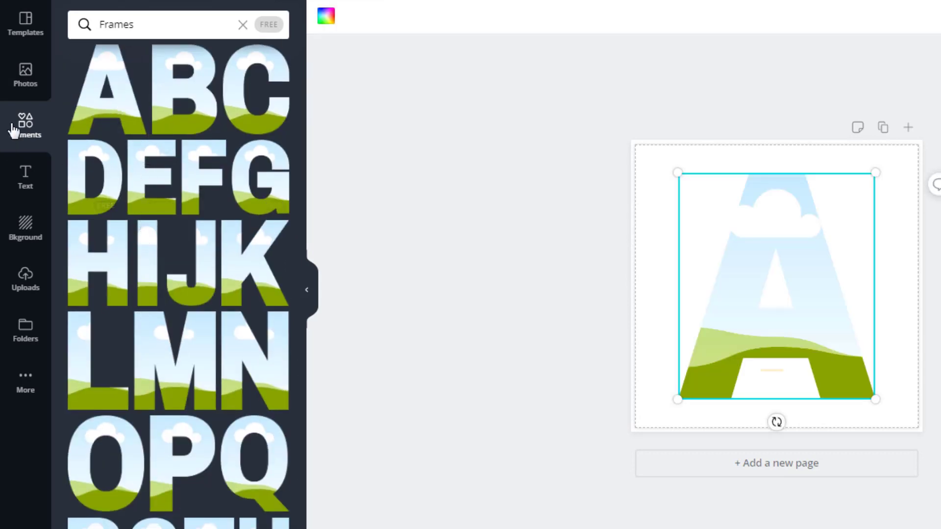
# Fill the letter A frame with the waffles and blueberries photo
pyautogui.click(25, 76)
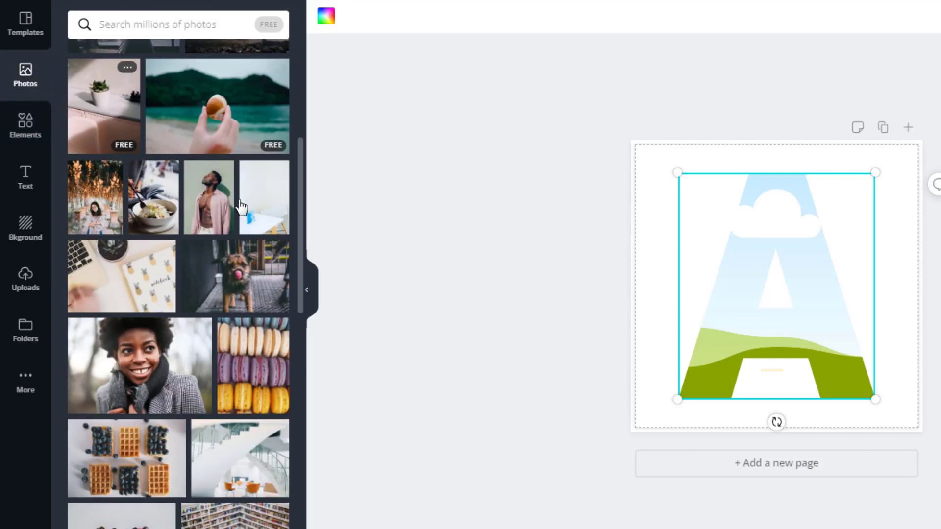
pyautogui.scroll(-5, 210, 278)
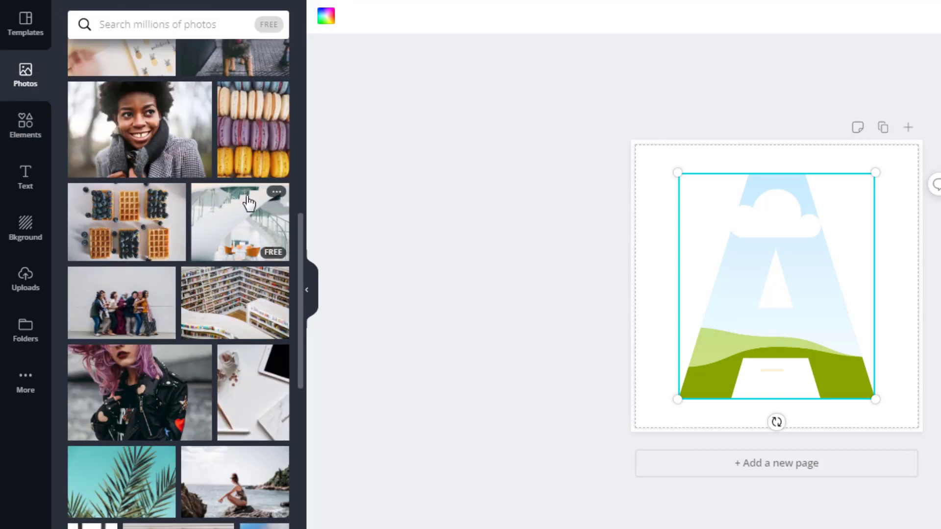
pyautogui.moveTo(182, 230); pyautogui.dragTo(731, 241)
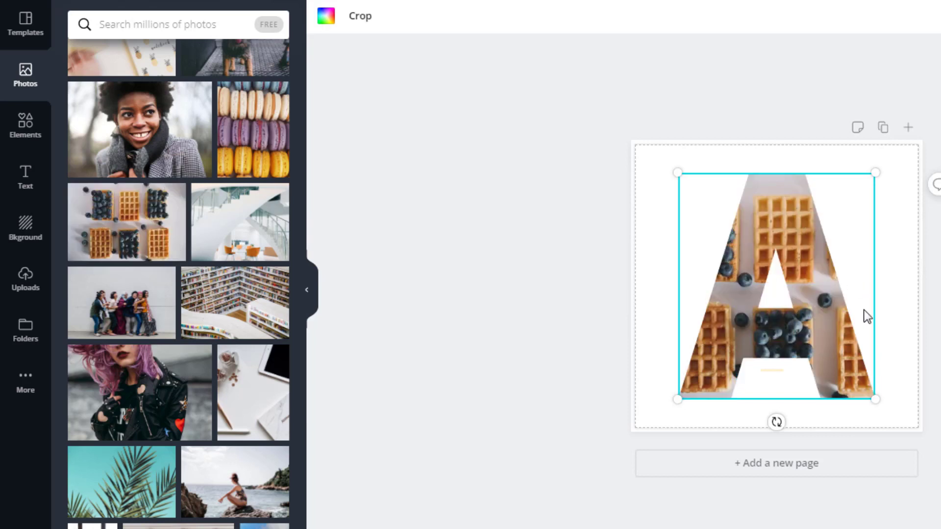
# Move the letter A frame into the page's upper-left corner and shrink it to about a third of the page width
pyautogui.moveTo(820, 257); pyautogui.dragTo(779, 234)
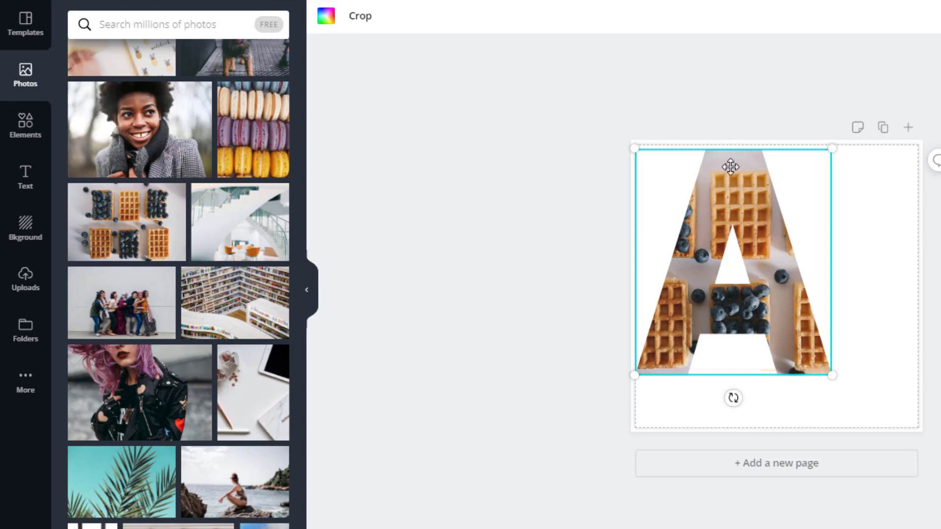
pyautogui.press('Up')
pyautogui.press('Up')
pyautogui.press('Up')
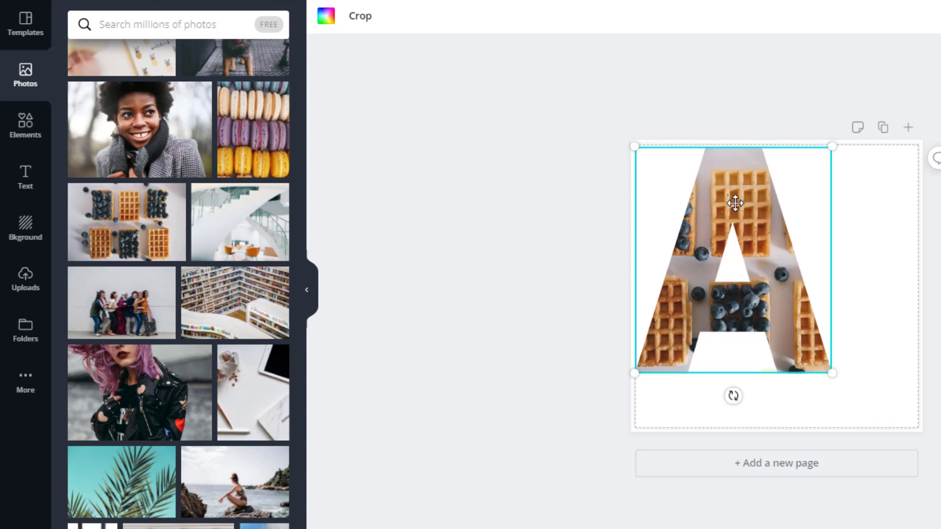
pyautogui.press('Escape')
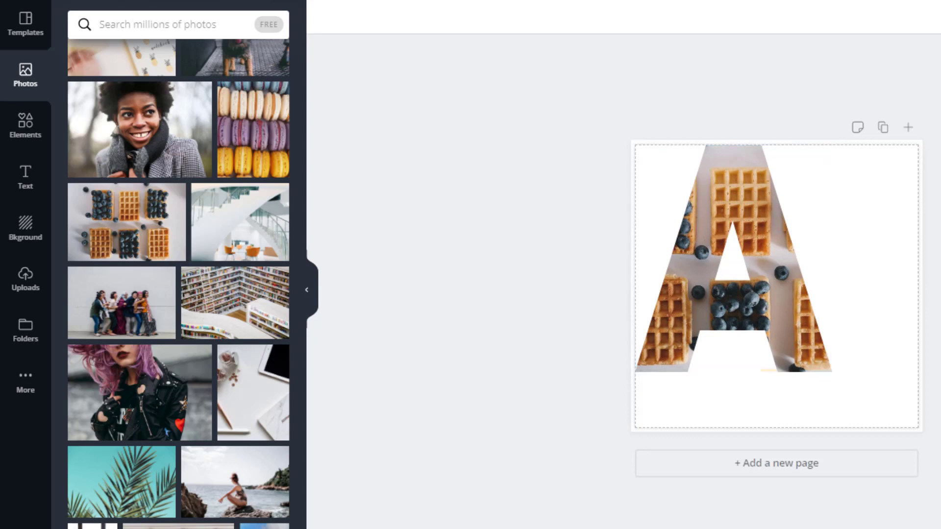
pyautogui.click(824, 369)
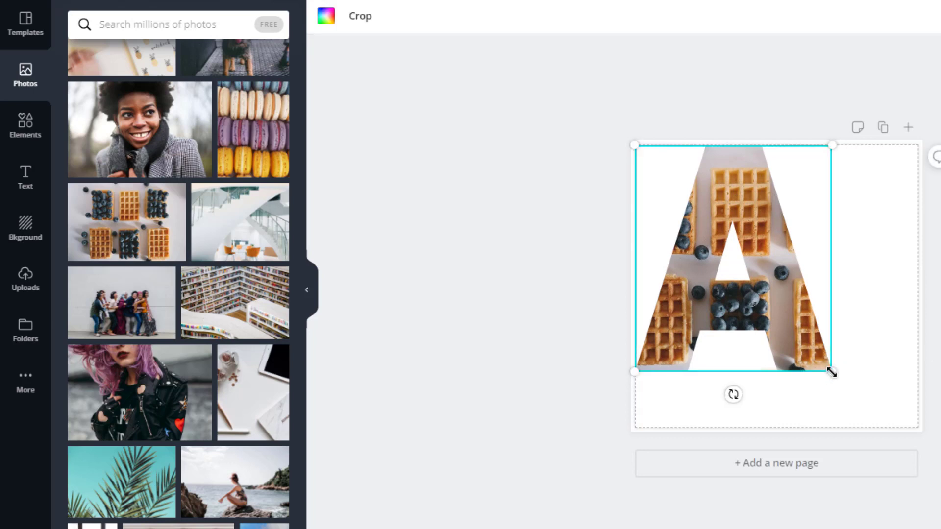
pyautogui.moveTo(762, 319); pyautogui.dragTo(703, 259)
pyautogui.press('Escape')
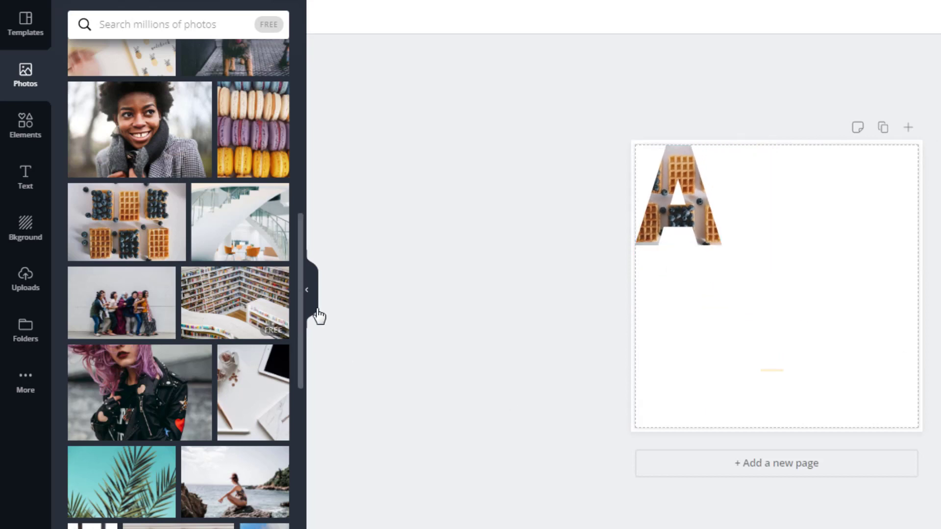
# Delete the waffle photo and the letter A frame from the page
pyautogui.click(689, 197)
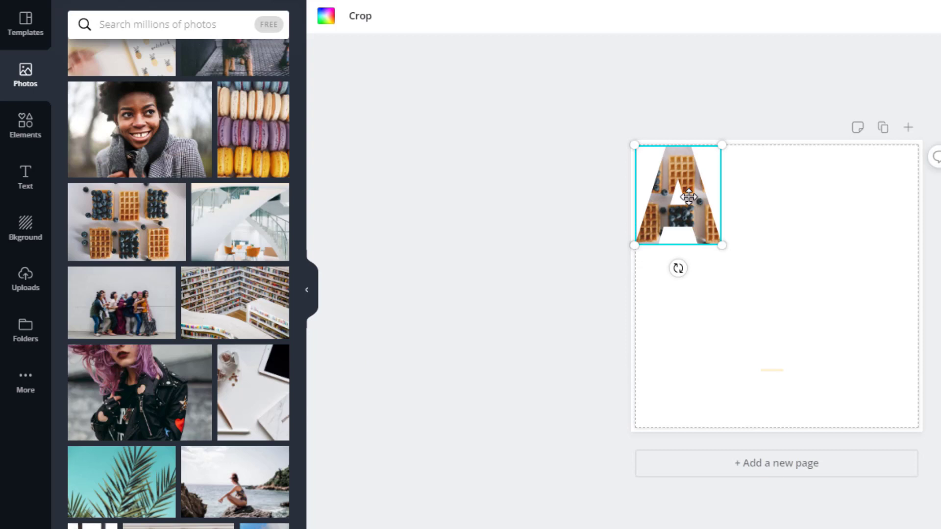
pyautogui.press('Delete')
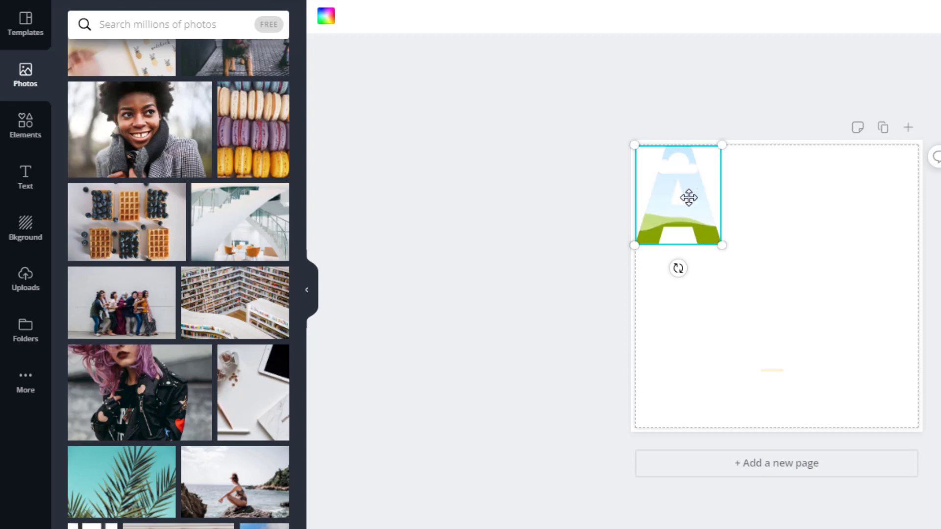
pyautogui.press('Delete')
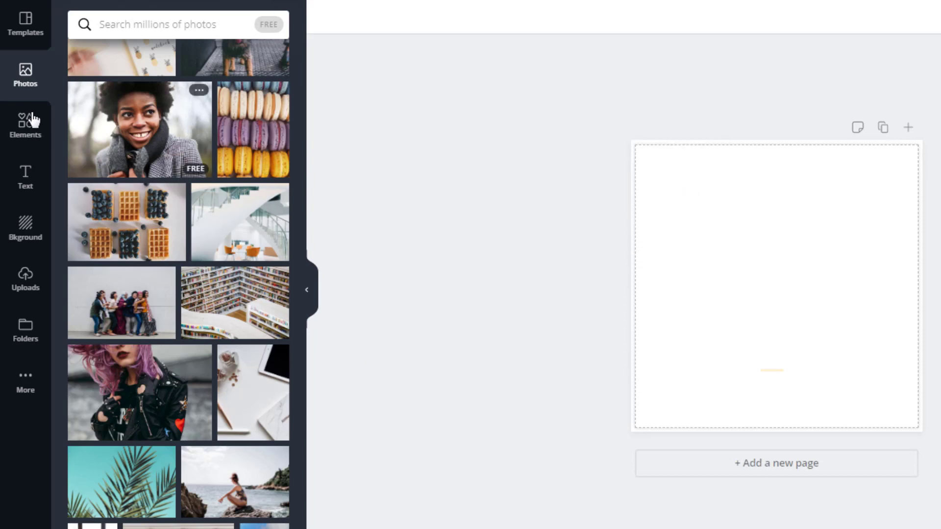
# Look through the remaining letter, number, badge and puzzle frames in the Frames collection and close the collection
pyautogui.click(27, 127)
pyautogui.scroll(-15, 217, 206)
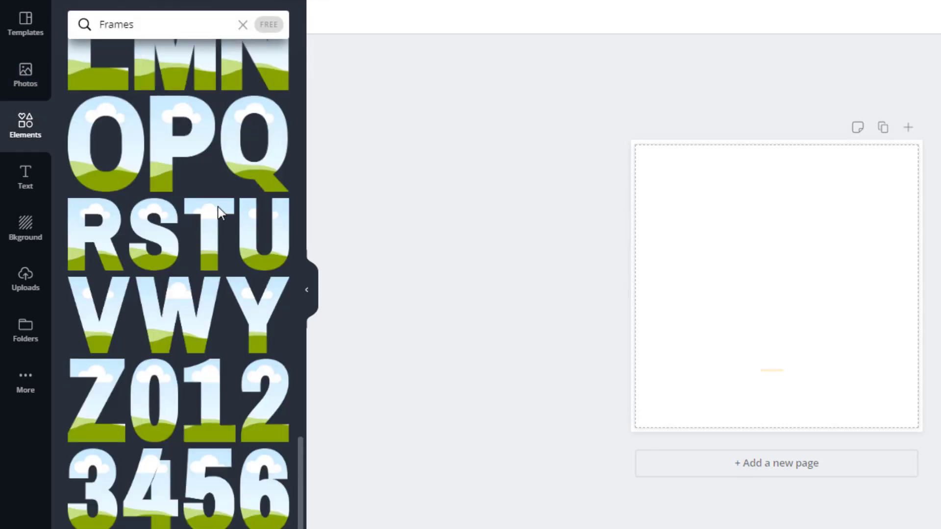
pyautogui.scroll(-5, 219, 211)
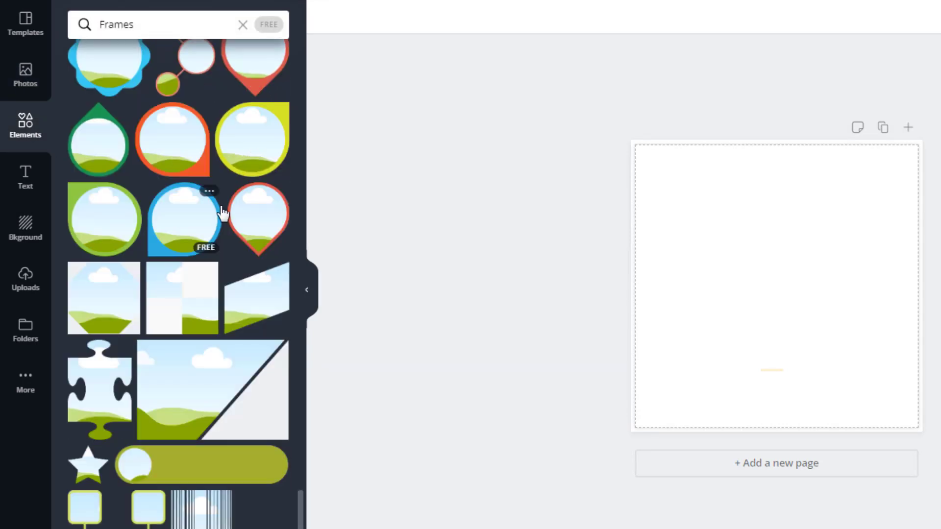
pyautogui.scroll(10, 224, 213)
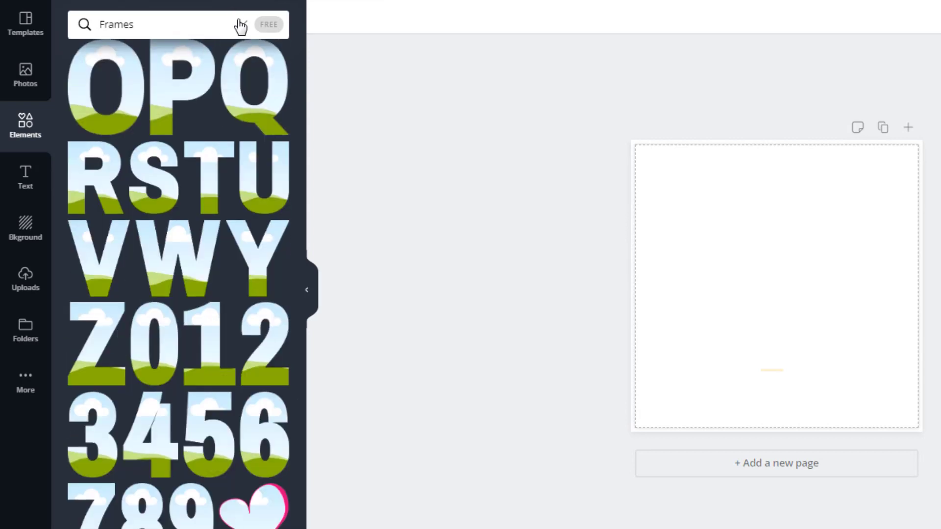
pyautogui.click(243, 25)
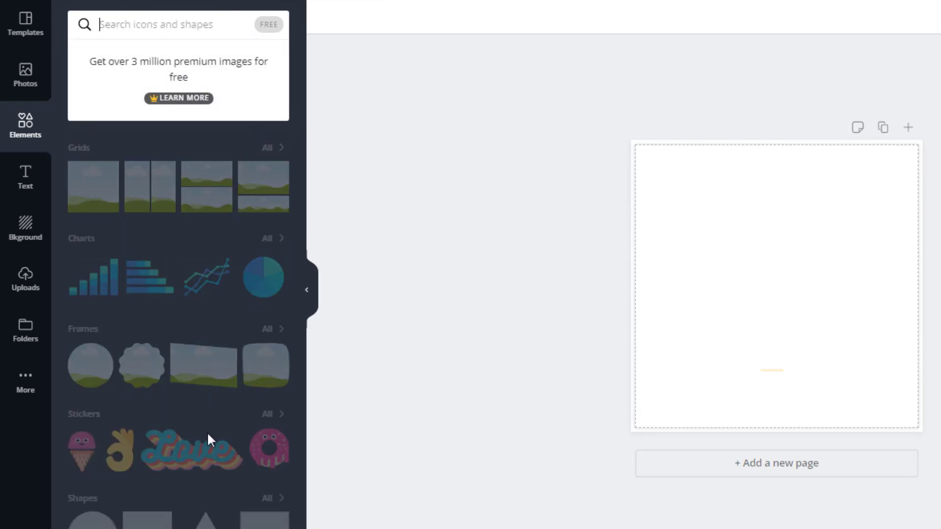
# Add the animated Love sticker to the page and move it into the page's upper half
pyautogui.scroll(-3, 189, 451)
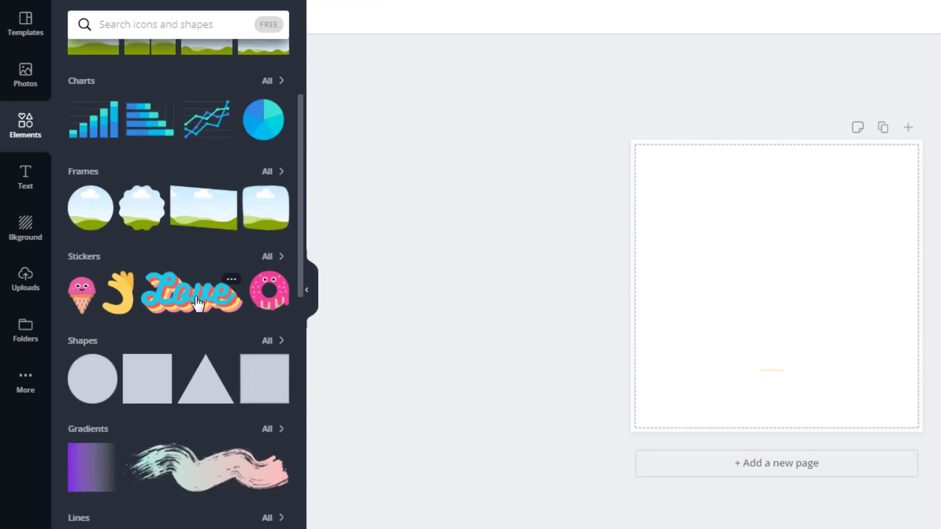
pyautogui.click(196, 304)
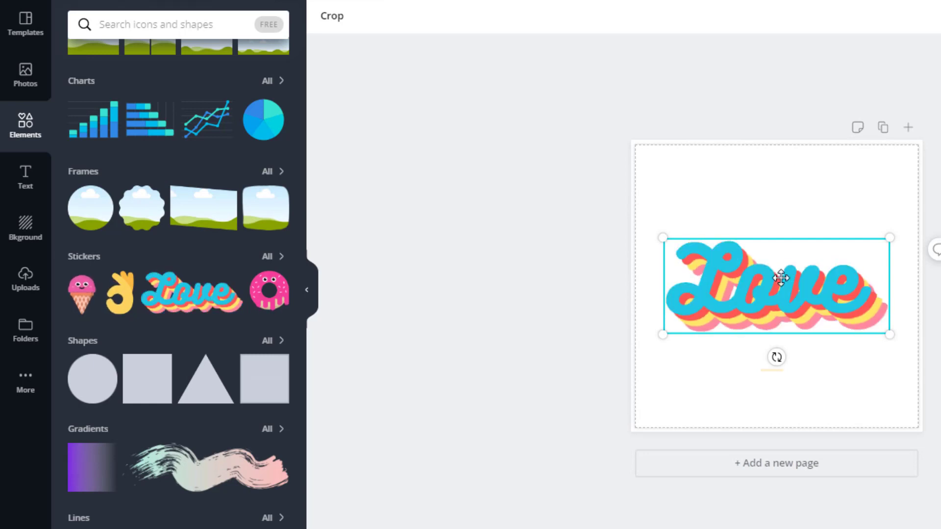
pyautogui.moveTo(770, 282); pyautogui.dragTo(776, 227)
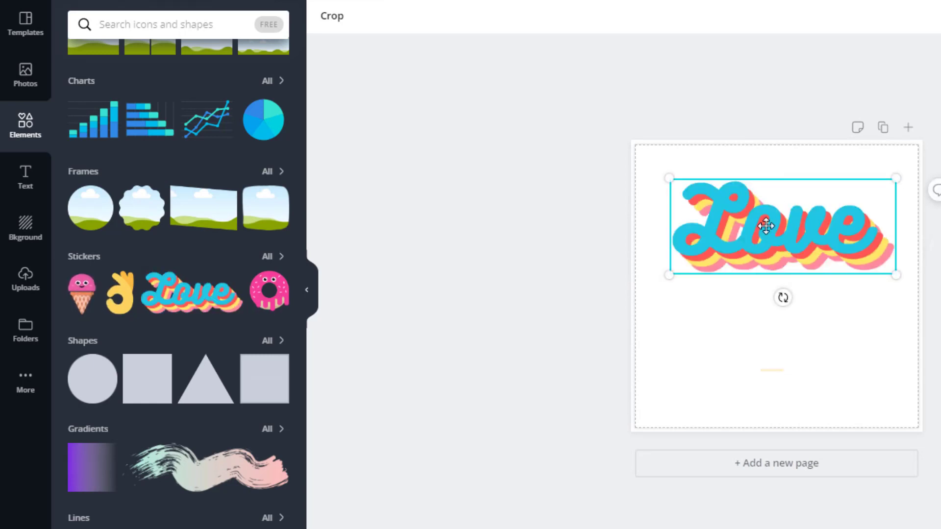
# Try cropping and enlarging the Love sticker from its upper-left corner, and delete the sticker from the page
pyautogui.click(326, 16)
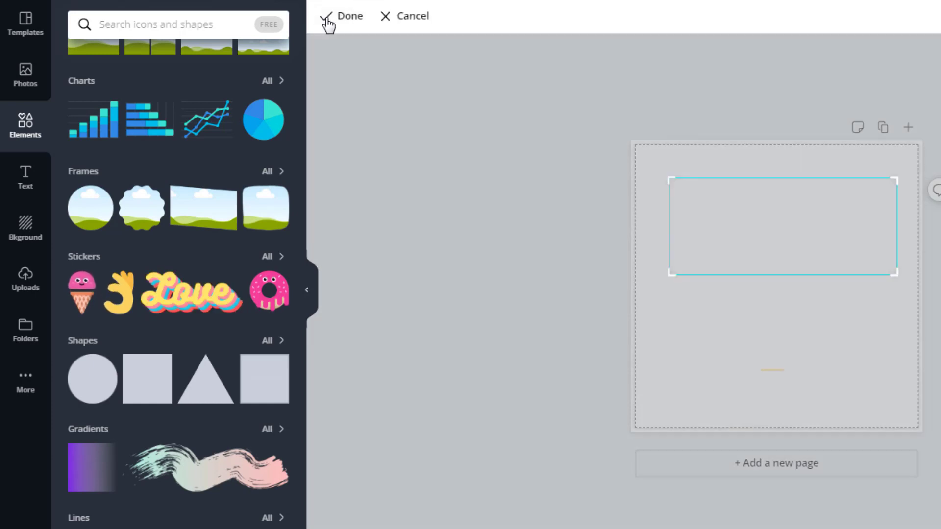
pyautogui.moveTo(672, 178); pyautogui.dragTo(715, 207)
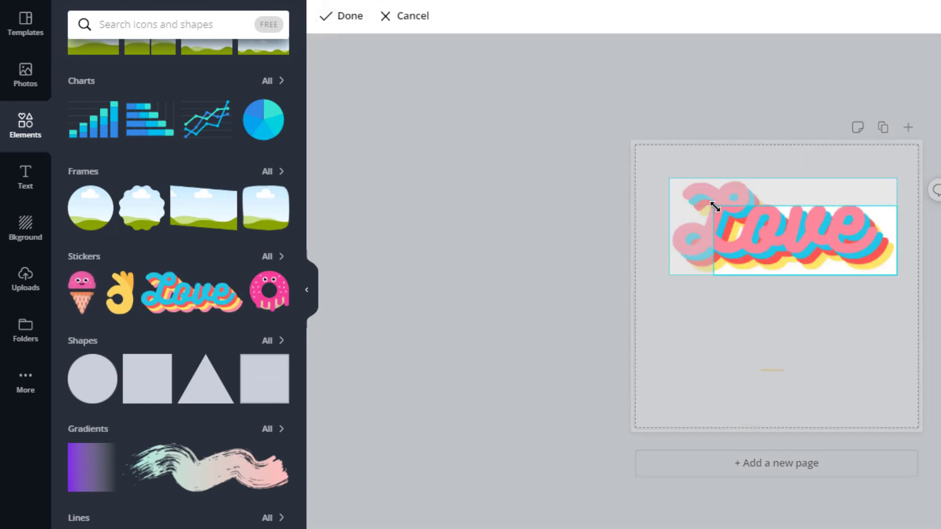
pyautogui.moveTo(661, 173); pyautogui.dragTo(628, 156)
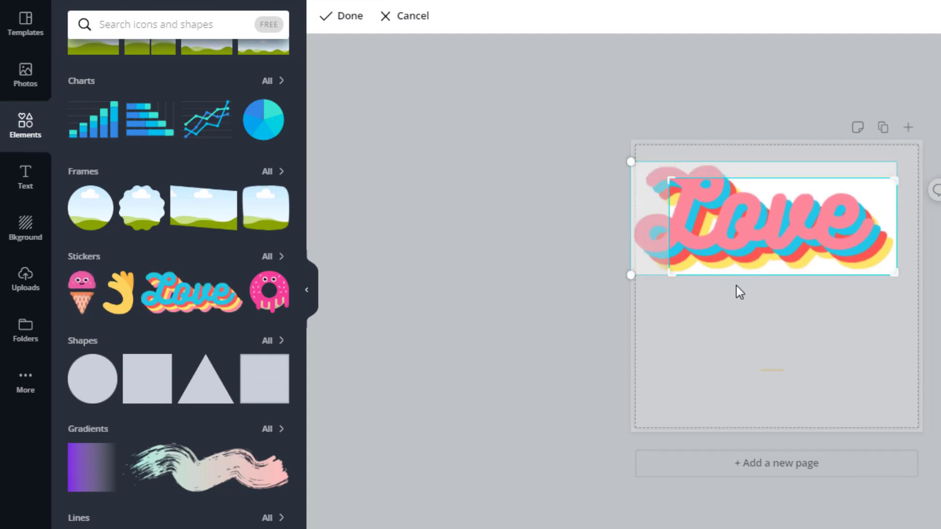
pyautogui.click(736, 285)
pyautogui.click(743, 234)
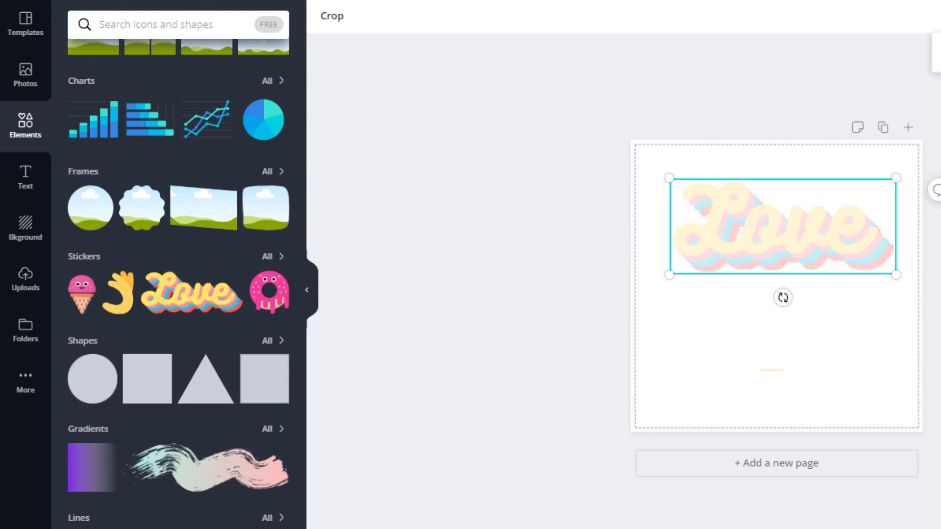
pyautogui.press('Escape')
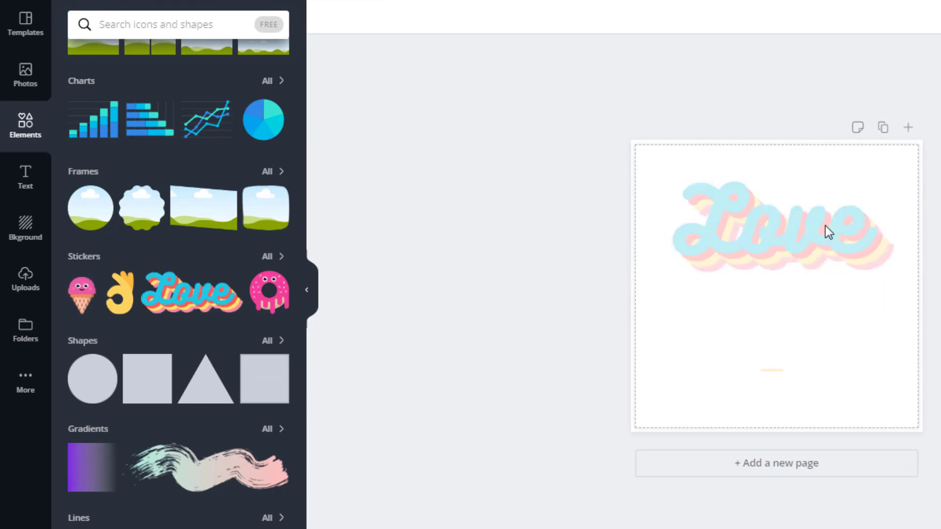
pyautogui.click(826, 225)
pyautogui.press('Delete')
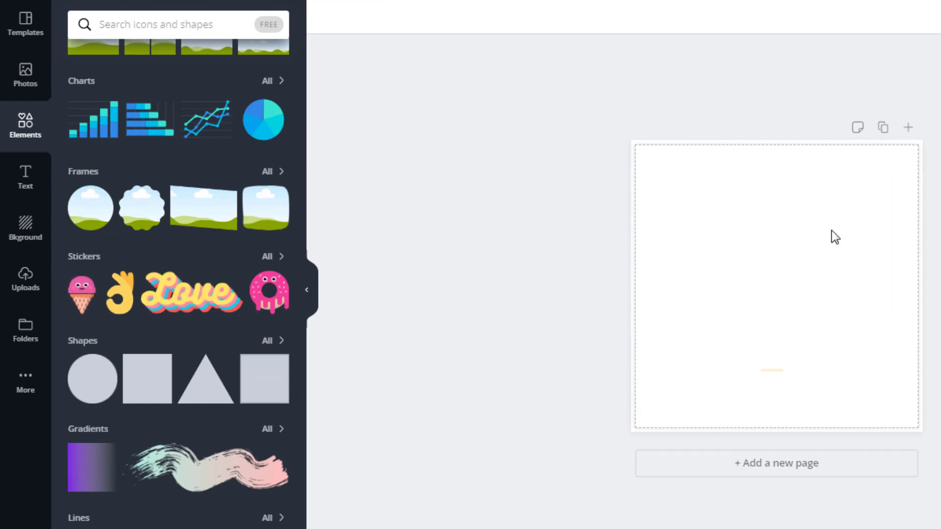
# Add the TURNT sticker from the full Stickers collection, look through the other stickers and close the collection
pyautogui.click(277, 260)
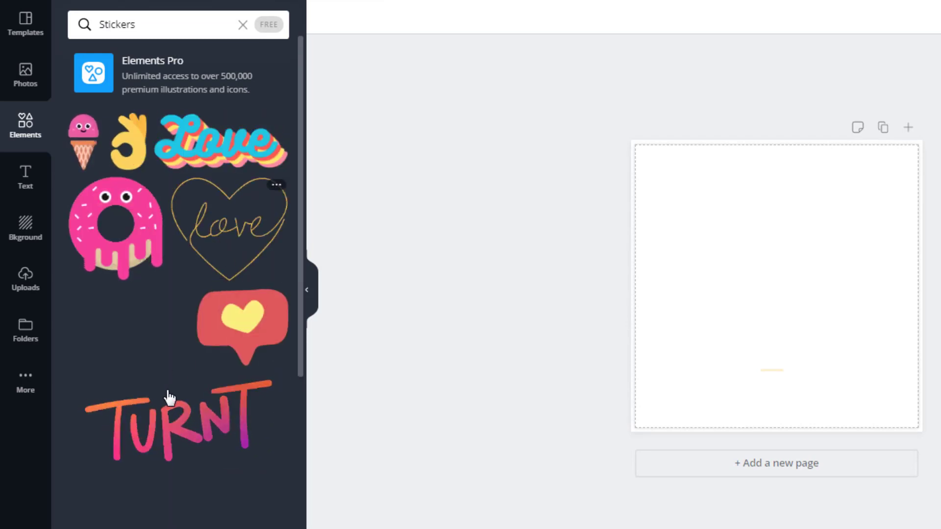
pyautogui.click(164, 432)
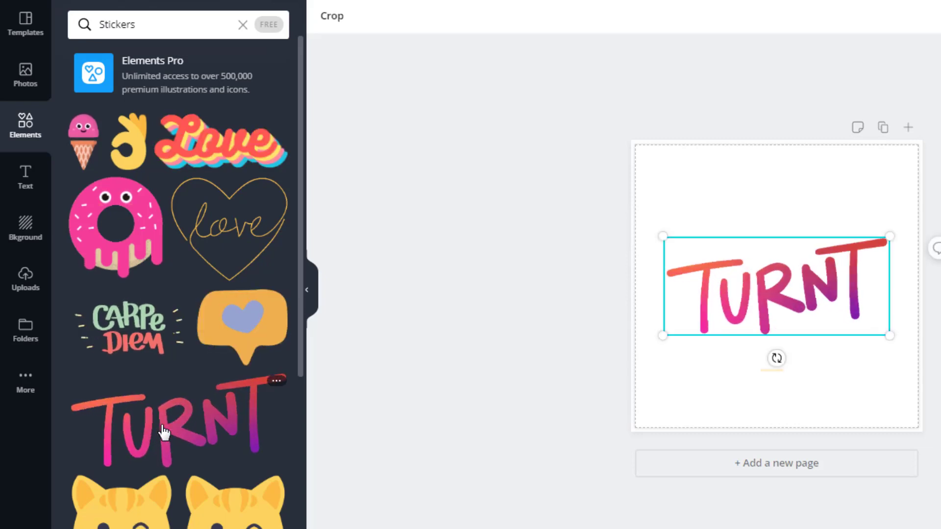
pyautogui.scroll(-9, 164, 432)
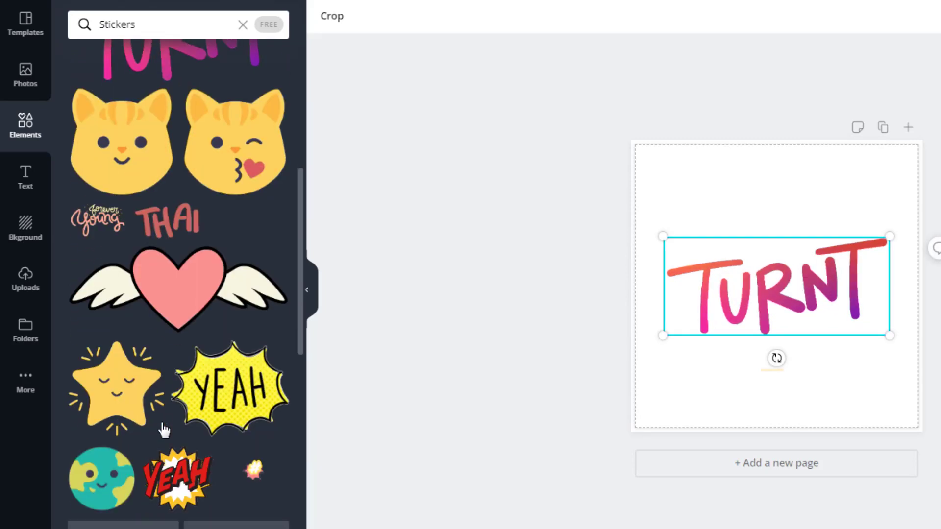
pyautogui.scroll(9, 164, 392)
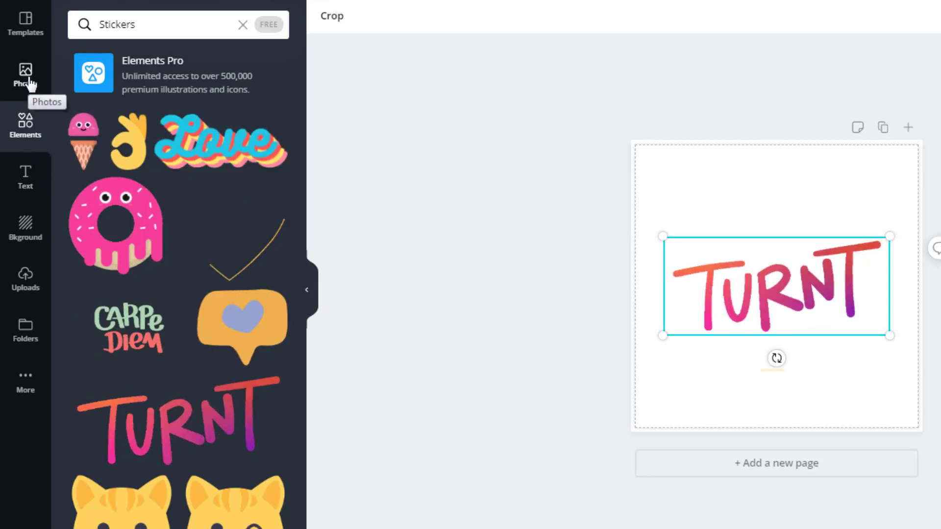
pyautogui.click(242, 25)
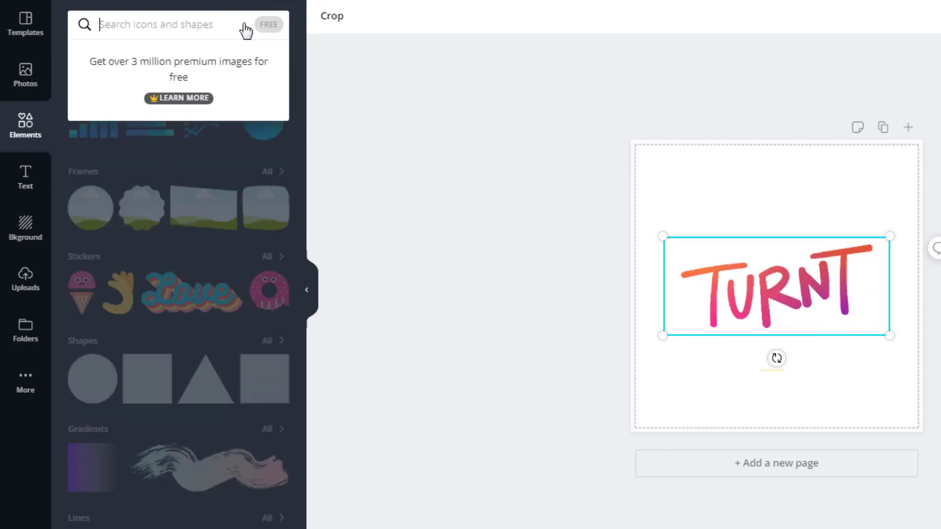
pyautogui.click(384, 107)
# Open the full Shapes collection and delete the TURNT sticker from the page
pyautogui.scroll(-4, 216, 326)
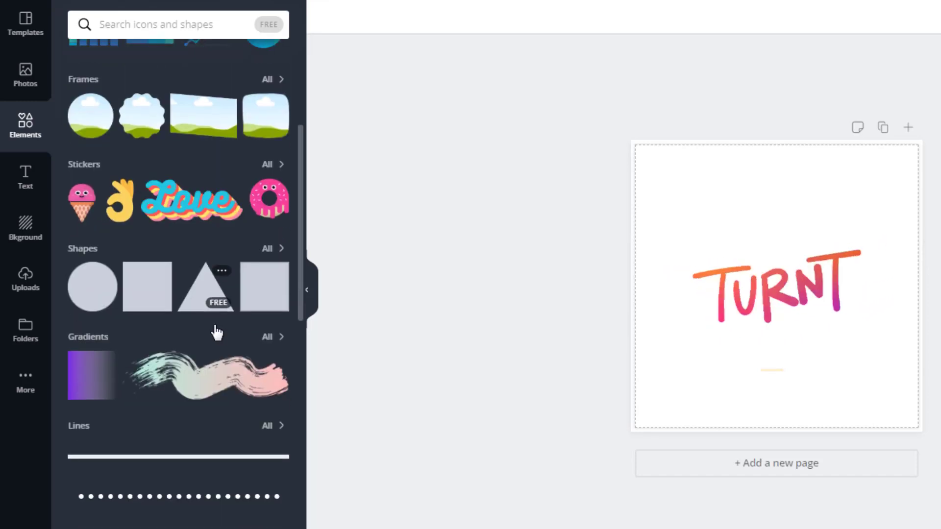
pyautogui.click(269, 184)
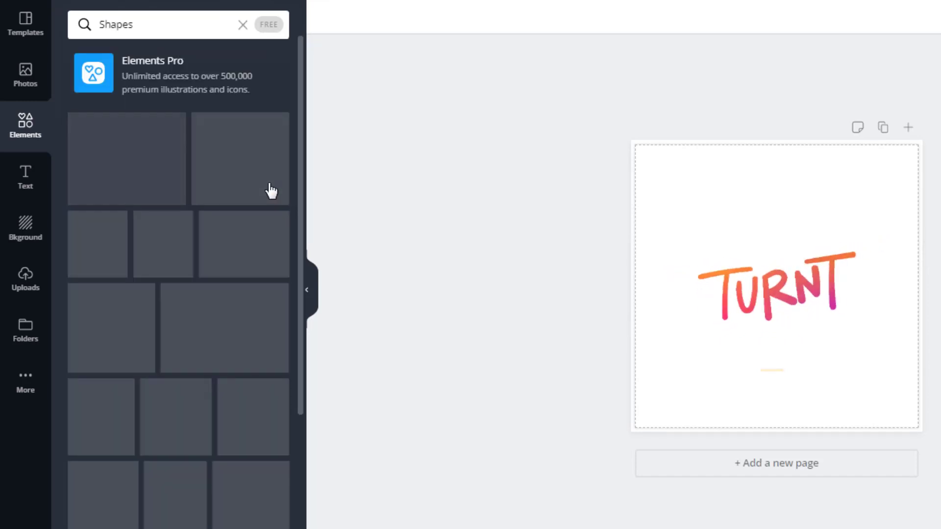
pyautogui.click(792, 275)
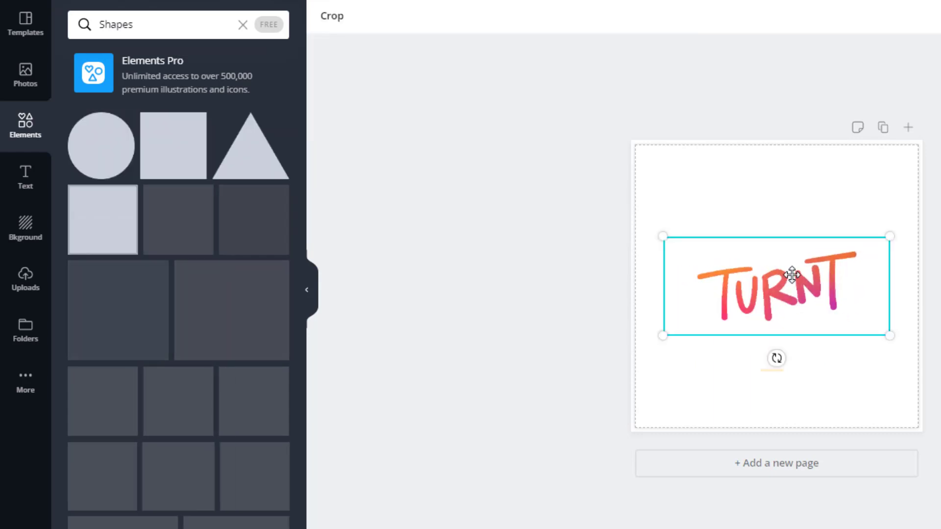
pyautogui.press('Delete')
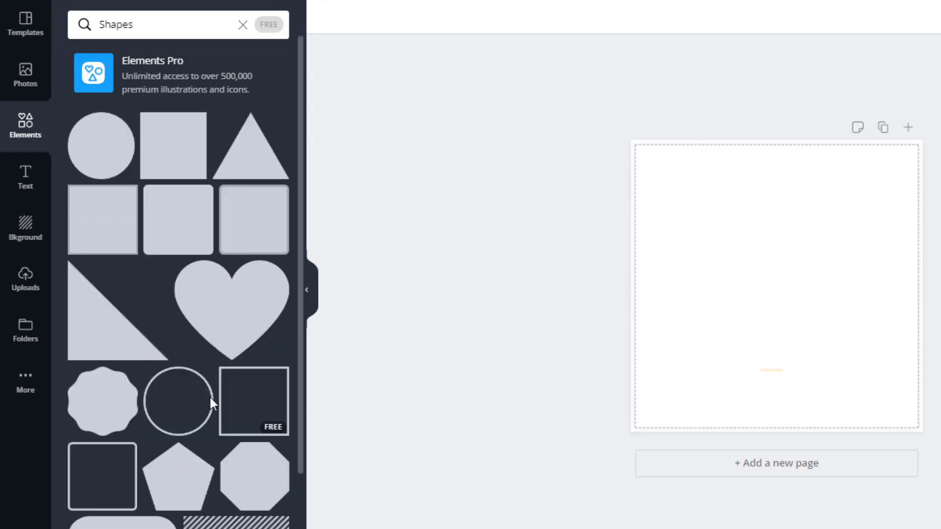
# Find the teal cylinder with the yellow end in the Shapes collection and place it in the page's upper part
pyautogui.scroll(-8, 211, 404)
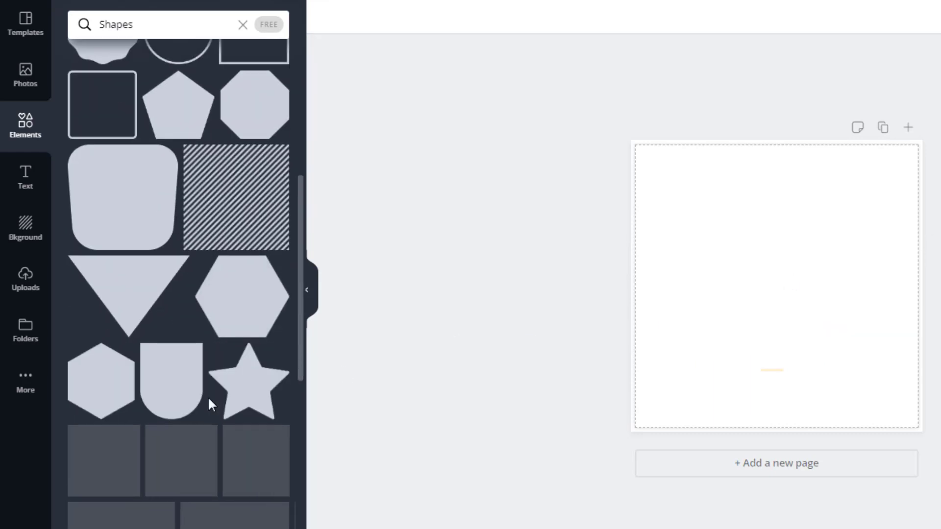
pyautogui.scroll(-6, 210, 398)
pyautogui.scroll(-10, 212, 375)
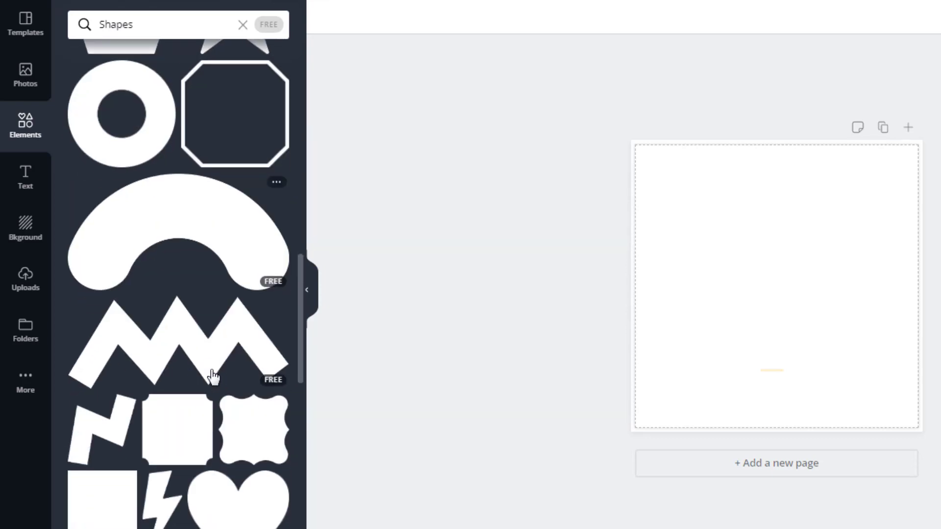
pyautogui.moveTo(125, 294); pyautogui.dragTo(779, 196)
# Add the tall grey 3D box shape to the page and close the Shapes collection
pyautogui.scroll(-15, 139, 347)
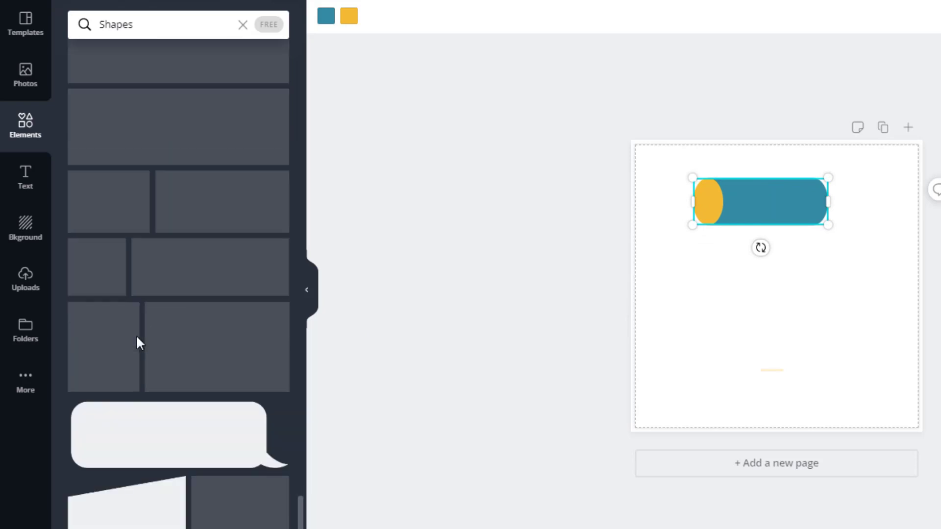
pyautogui.scroll(10, 140, 341)
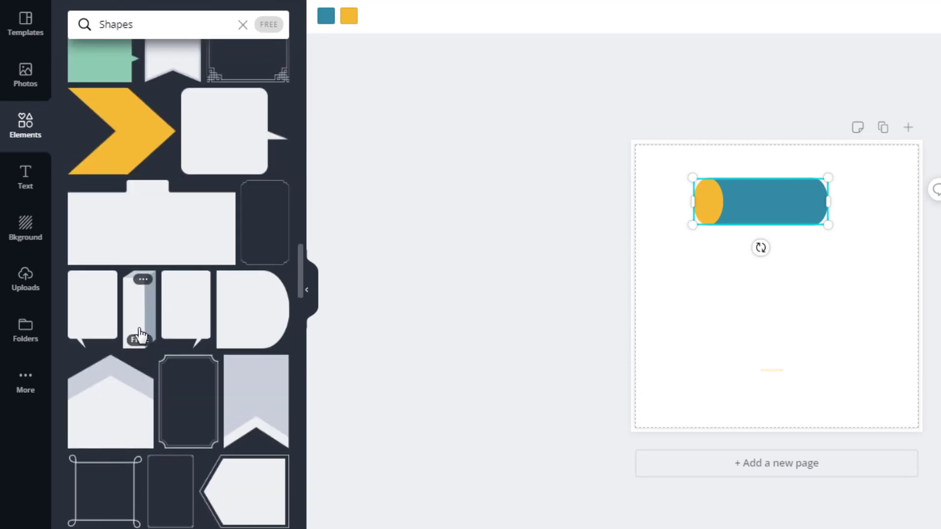
pyautogui.click(141, 335)
pyautogui.scroll(15, 182, 262)
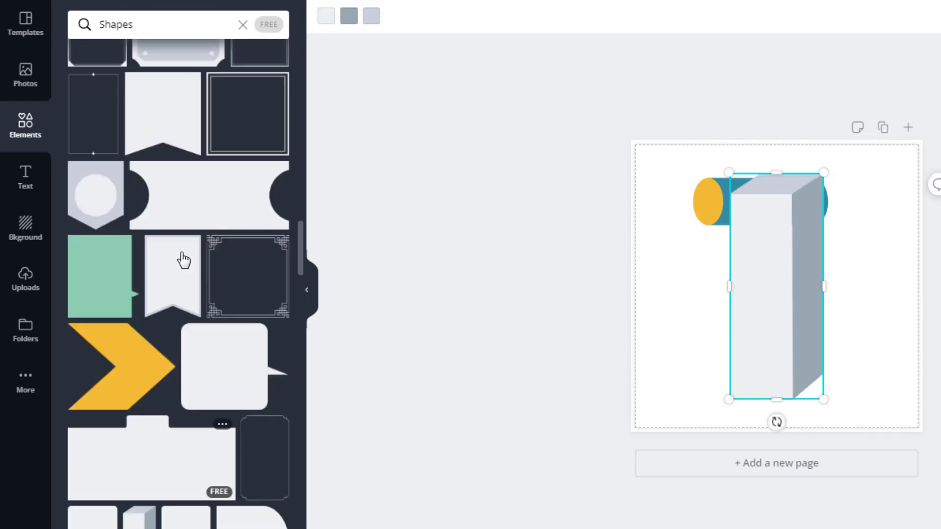
pyautogui.scroll(5, 185, 264)
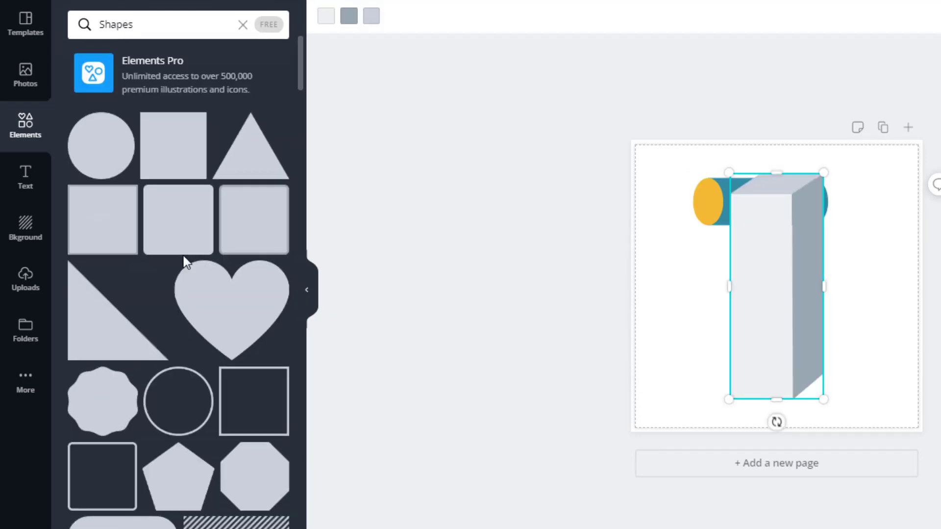
pyautogui.click(243, 25)
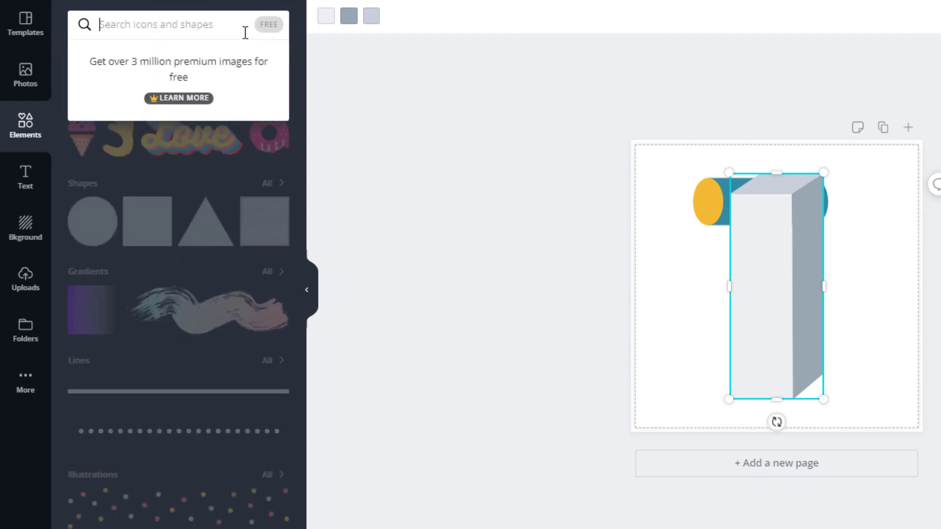
pyautogui.click(398, 235)
# Open the full Gradients collection and add the long green-to-blue brush stroke to the page
pyautogui.scroll(5, 214, 304)
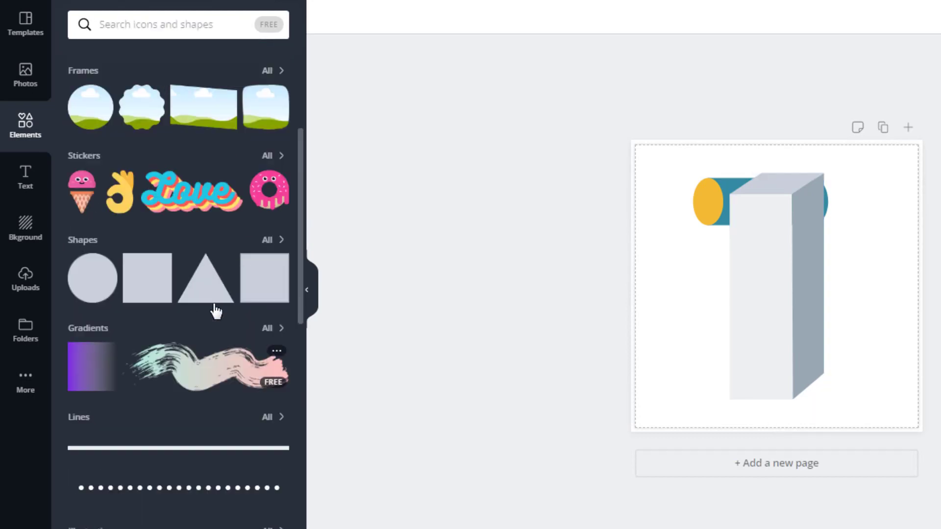
pyautogui.scroll(2, 214, 303)
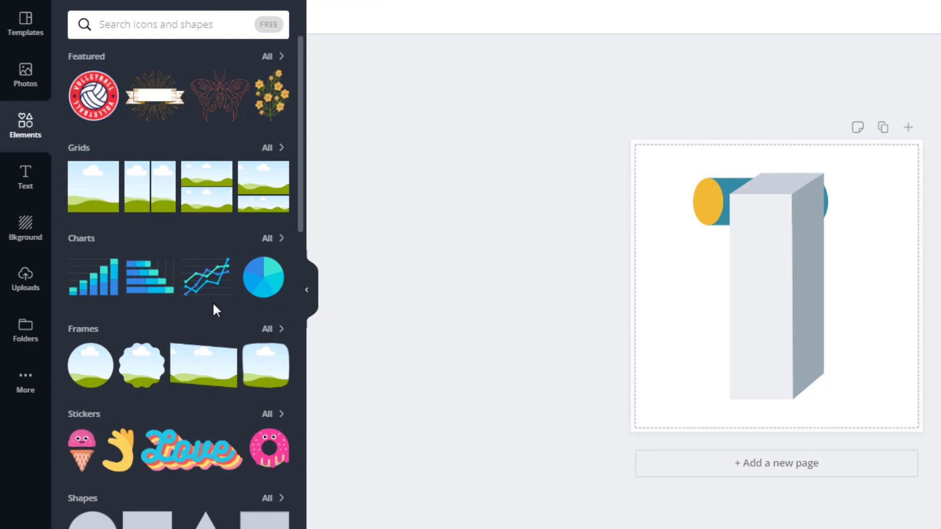
pyautogui.scroll(-5, 213, 301)
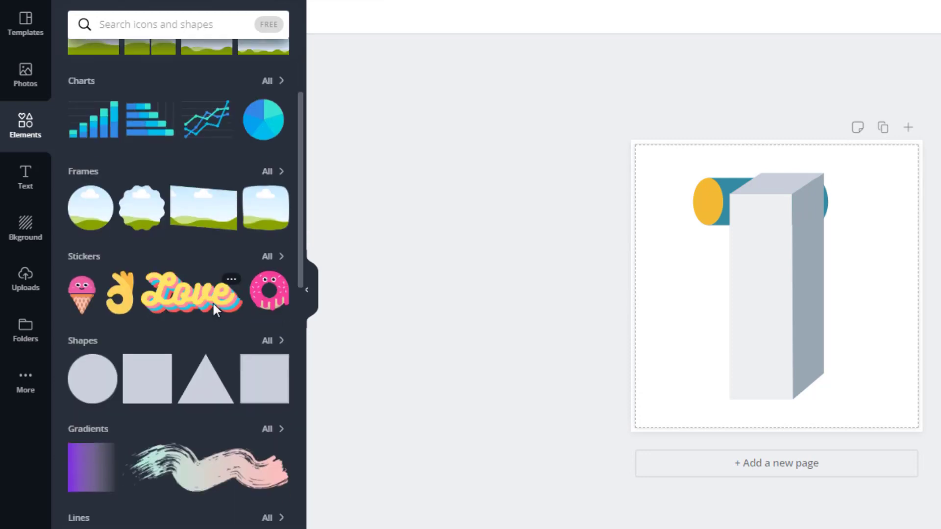
pyautogui.scroll(-5, 215, 309)
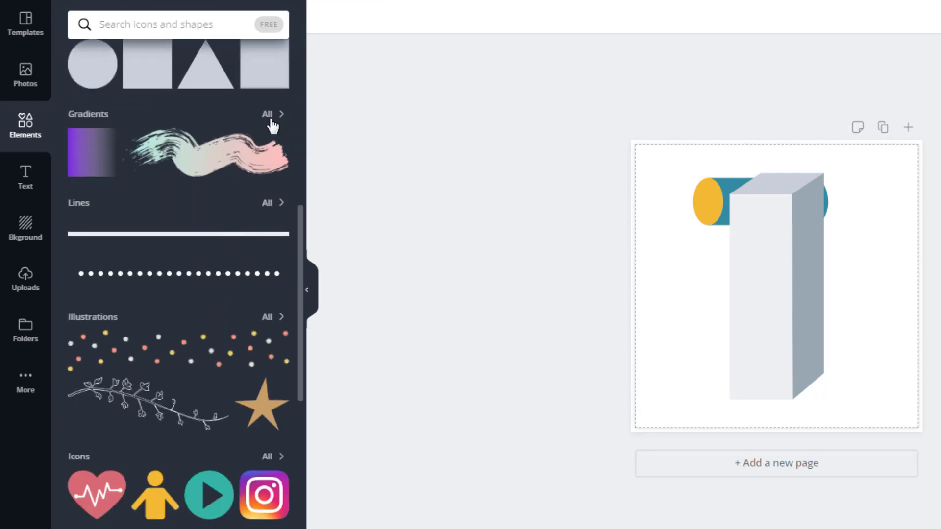
pyautogui.click(269, 116)
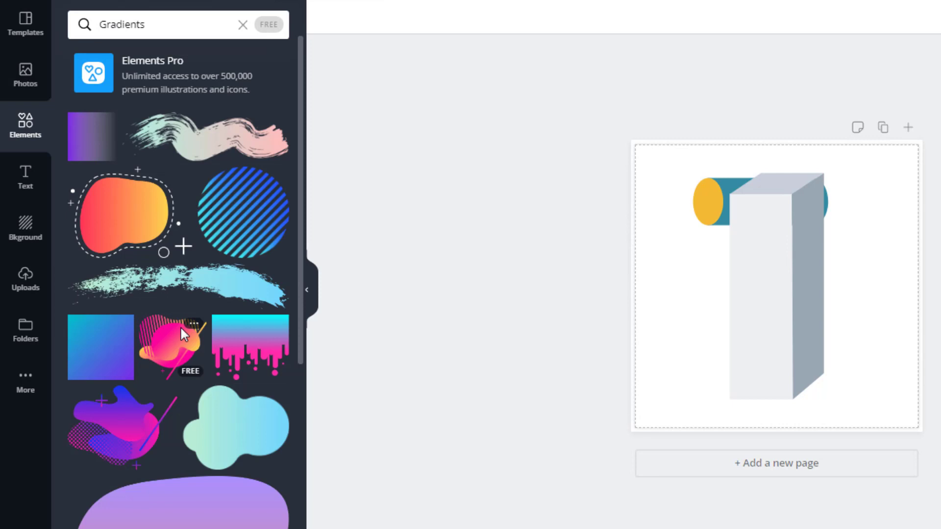
pyautogui.scroll(-2, 205, 198)
pyautogui.click(205, 197)
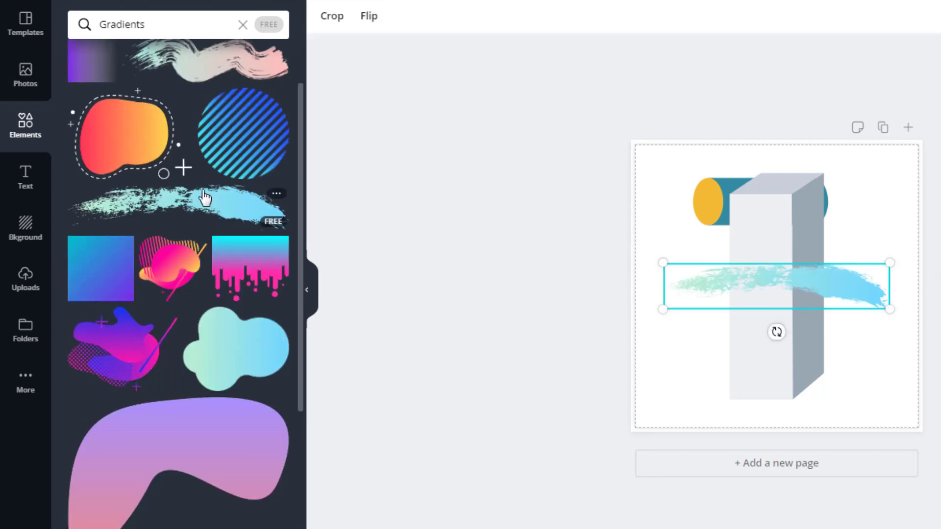
# Delete the tall grey 3D box and the teal cylinder with the yellow end from the page
pyautogui.click(779, 218)
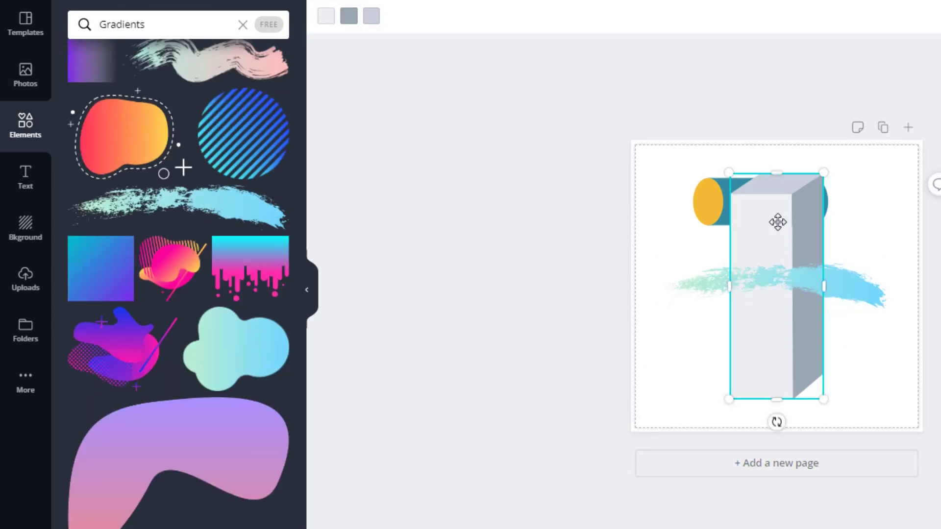
pyautogui.press('Delete')
pyautogui.click(779, 223)
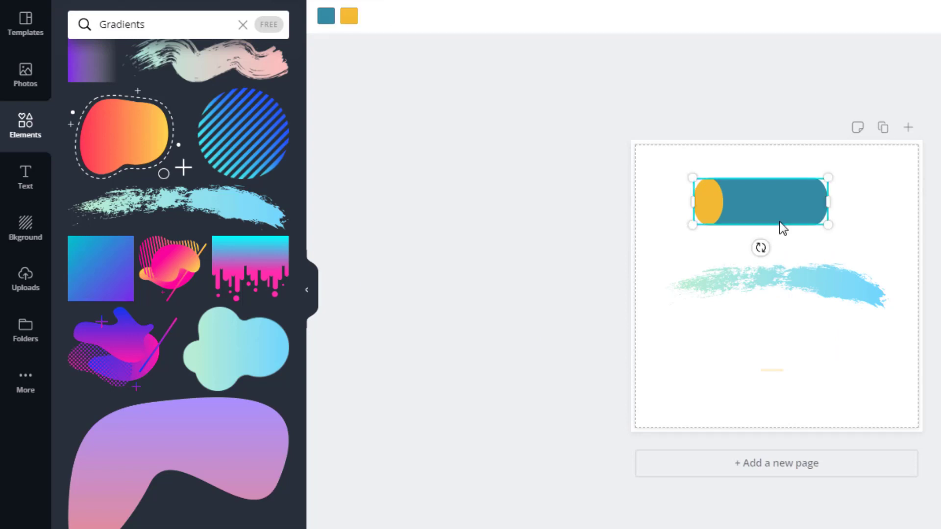
pyautogui.press('Delete')
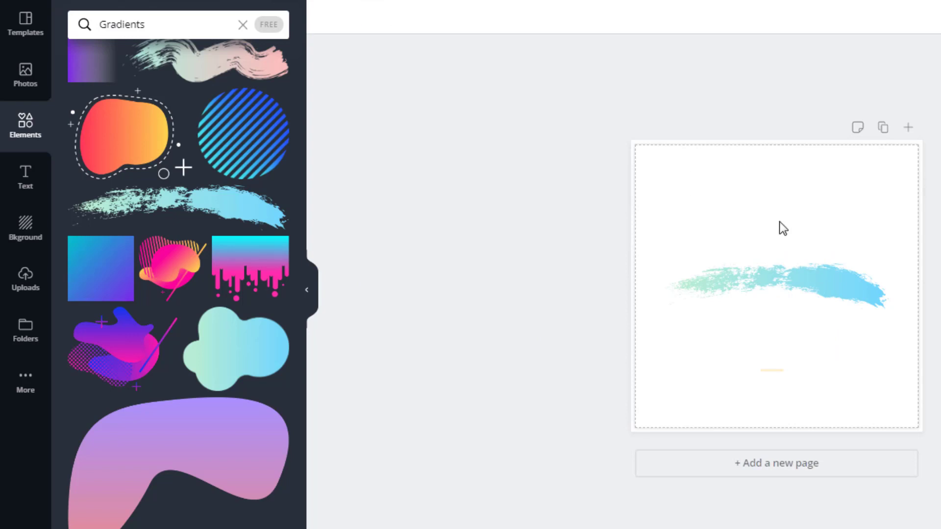
# Enlarge the green-to-blue brush stroke to span the page's width and place it across the page's lower part
pyautogui.click(754, 279)
pyautogui.moveTo(663, 263); pyautogui.dragTo(559, 189)
pyautogui.moveTo(805, 283)
pyautogui.mouseDown()
pyautogui.moveTo(867, 368)
pyautogui.moveTo(842, 386)
pyautogui.mouseUp()
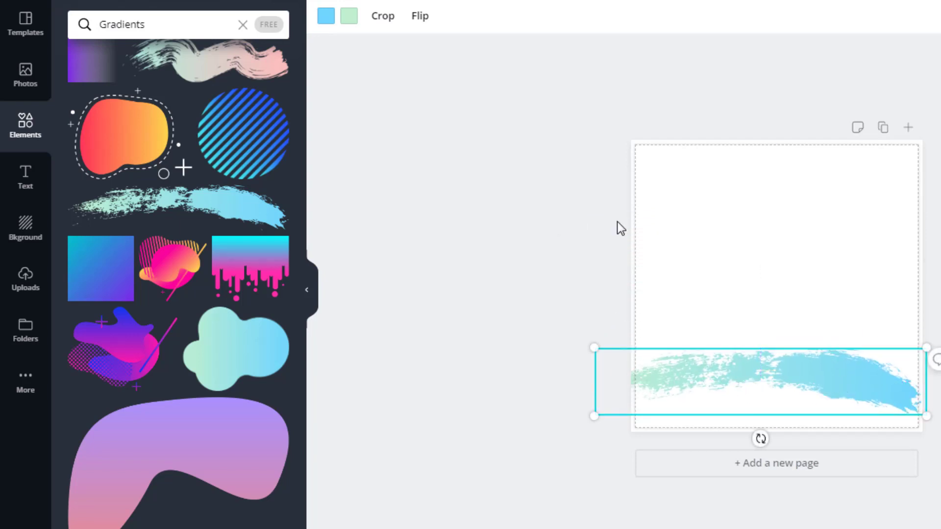
pyautogui.click(468, 169)
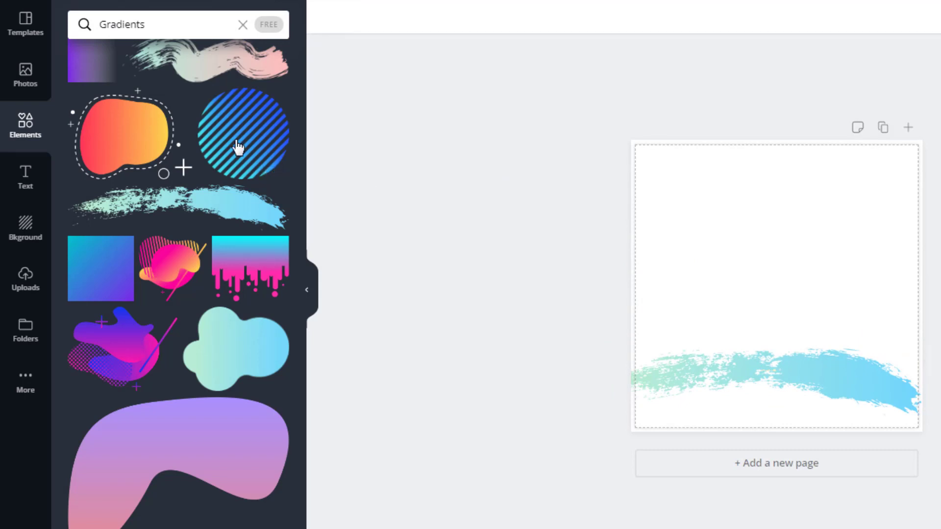
# Try the photo of the purple-haired woman in a leather jacket as a loose image above the brush stroke, and delete it
pyautogui.click(38, 84)
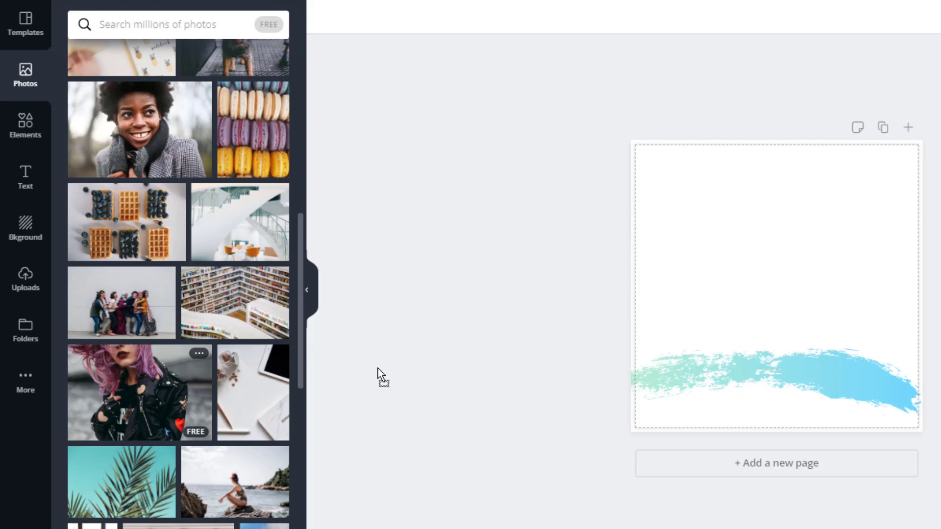
pyautogui.moveTo(378, 369); pyautogui.dragTo(836, 239)
pyautogui.moveTo(781, 240); pyautogui.dragTo(740, 239)
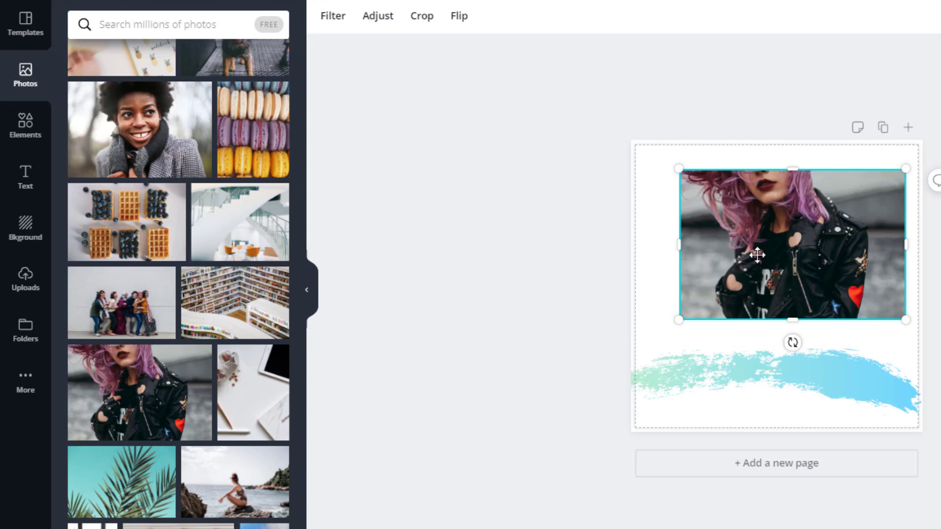
pyautogui.press('Delete')
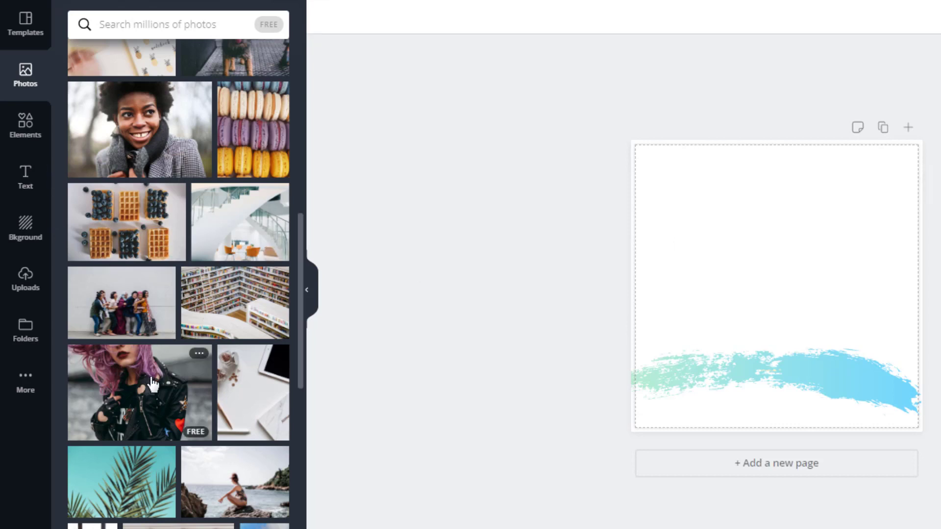
# Set the photo of the purple-haired woman as the full-page background and shift the image down within its crop
pyautogui.moveTo(153, 383); pyautogui.dragTo(634, 143)
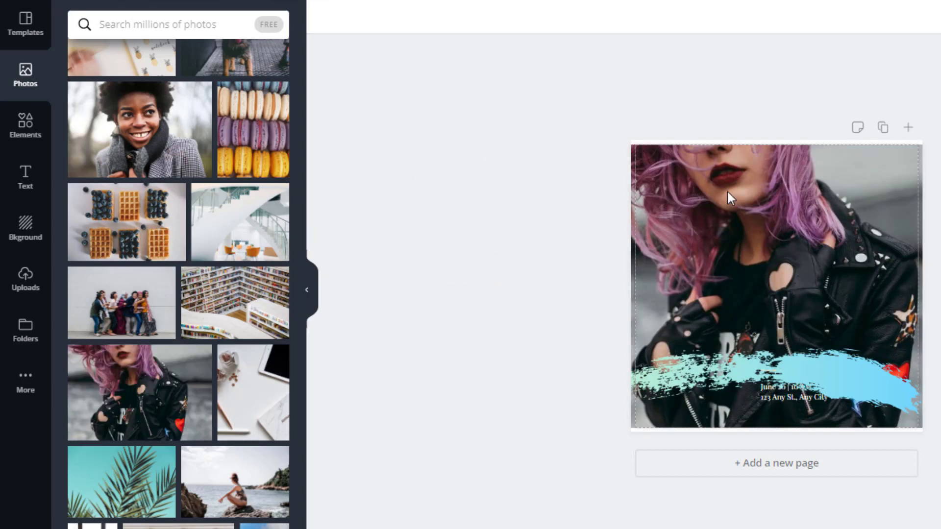
pyautogui.doubleClick(802, 219)
pyautogui.moveTo(805, 227); pyautogui.dragTo(811, 280)
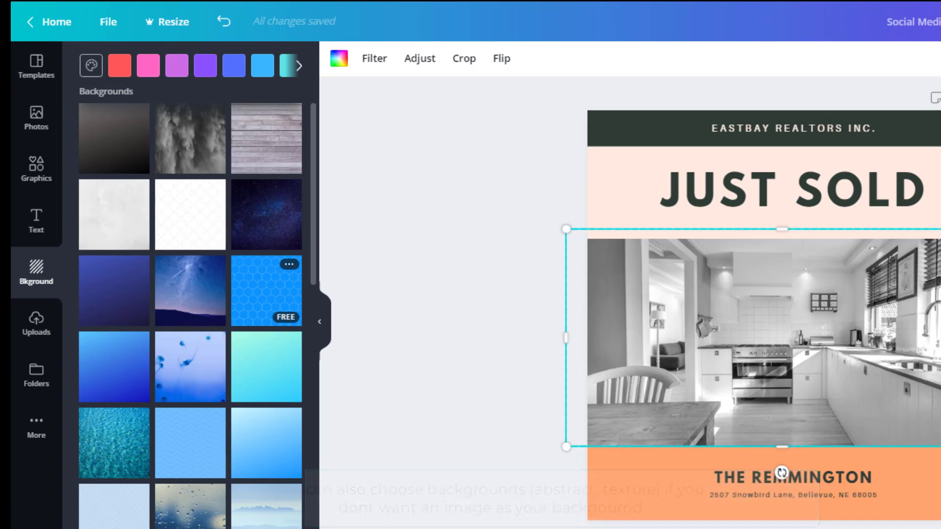
# Open the collection of uploaded images beside the real-estate design
pyautogui.click(37, 323)
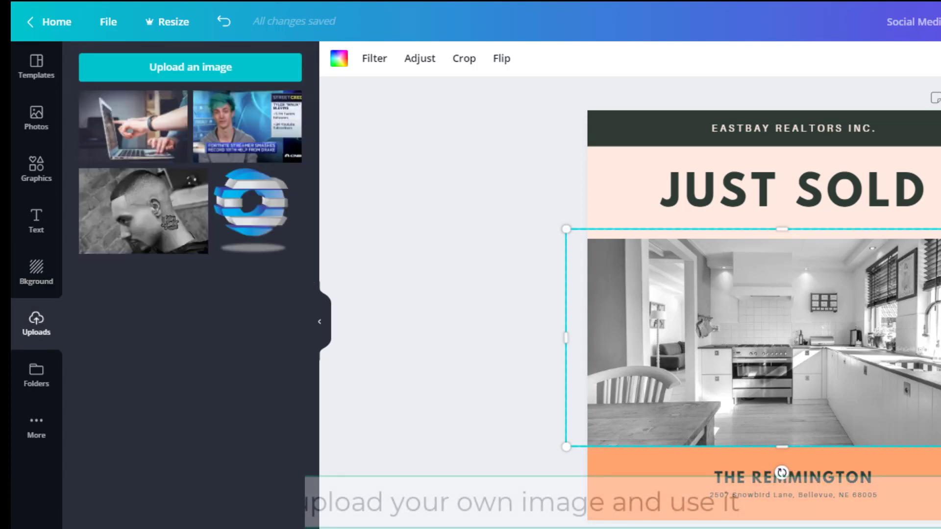